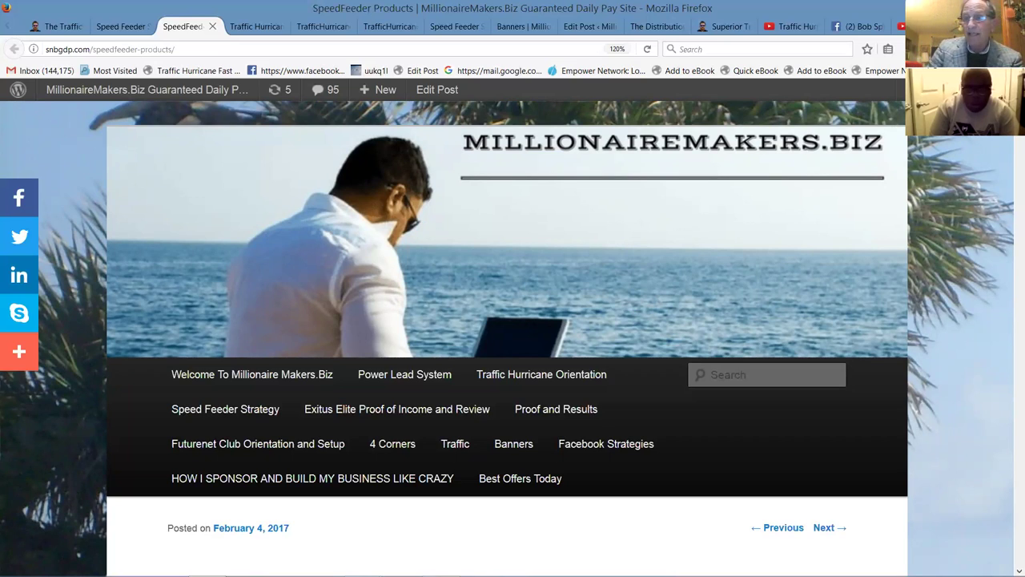
Look through the SpeedFeeder Products page down to the training library's product descriptions.
scroll(513, 337, down, 6)
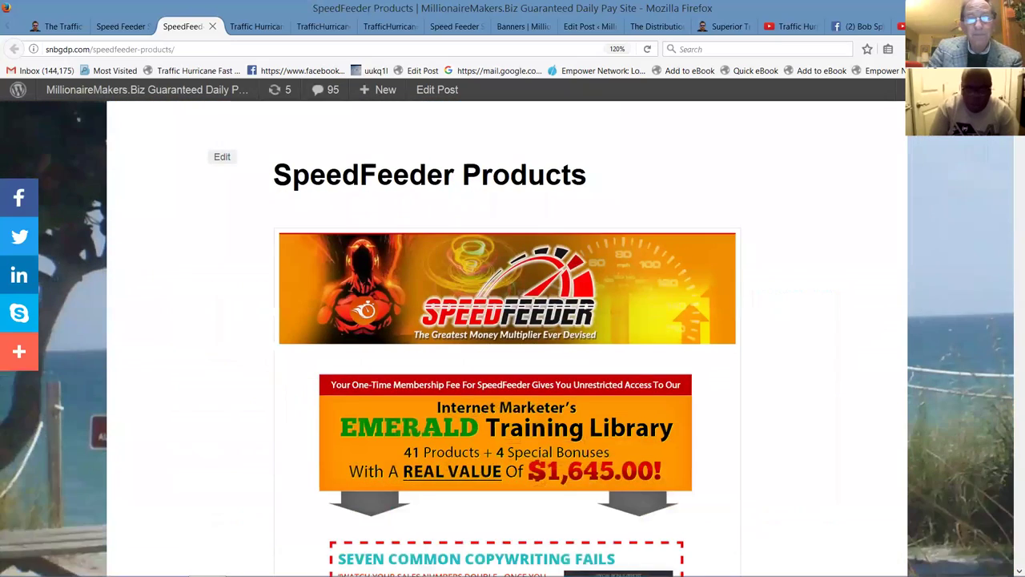
scroll(513, 337, down, 1)
scroll(512, 336, down, 1)
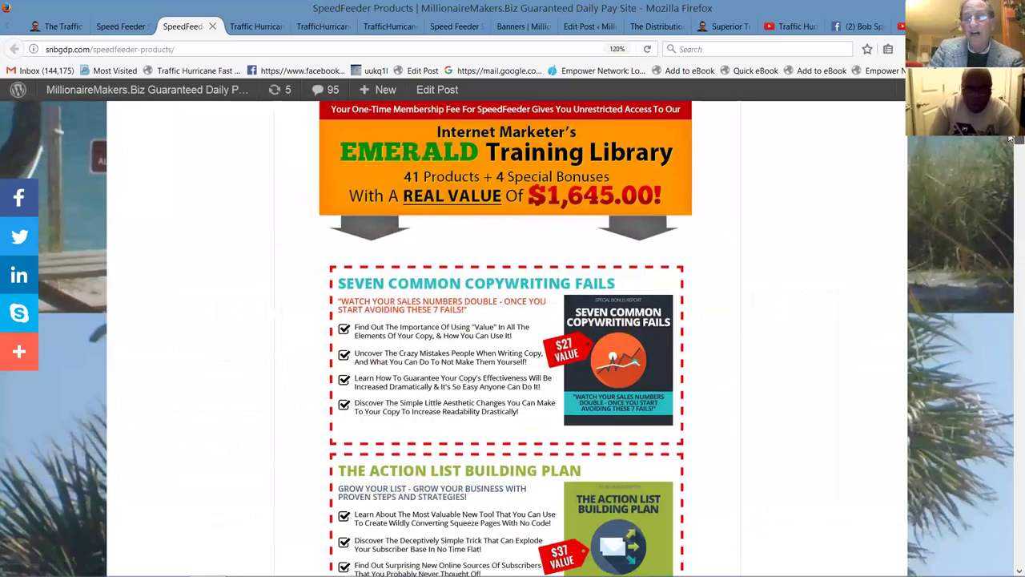
key(Home)
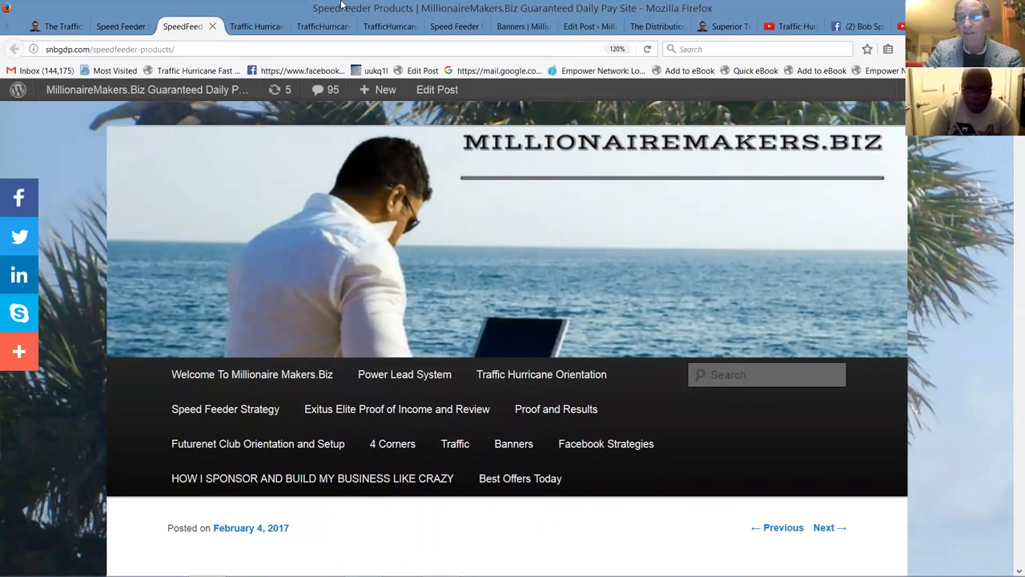
Close the SpeedFeeder Products, Speed Feeder Strategy and Traffic Hurricane Fast Start Training pages.
click(212, 28)
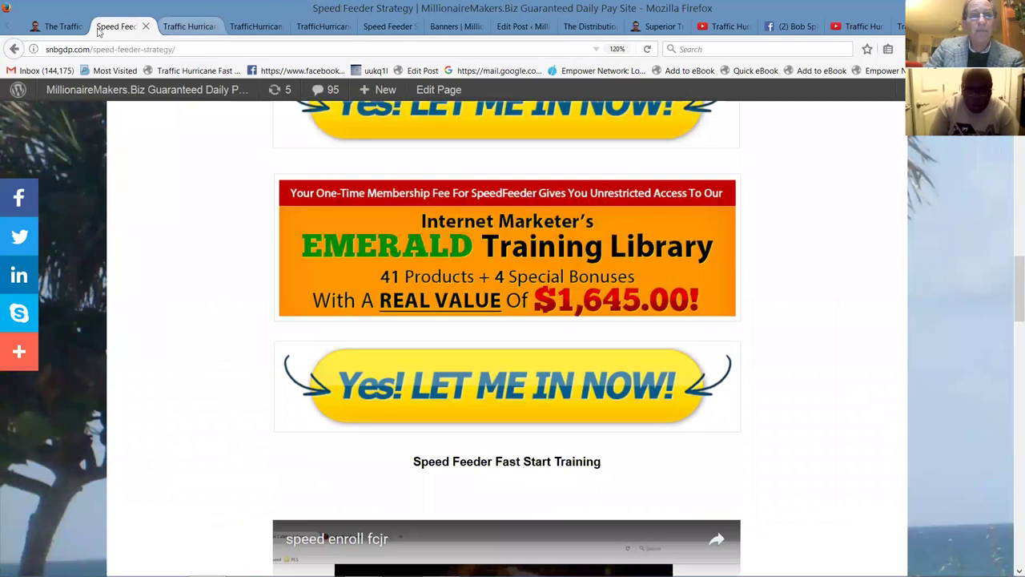
click(146, 27)
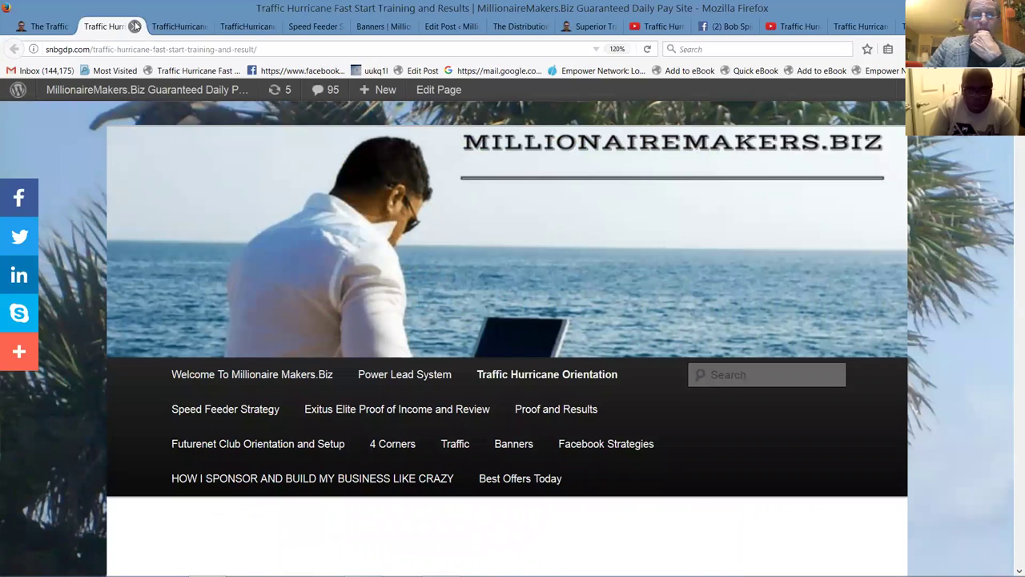
click(135, 27)
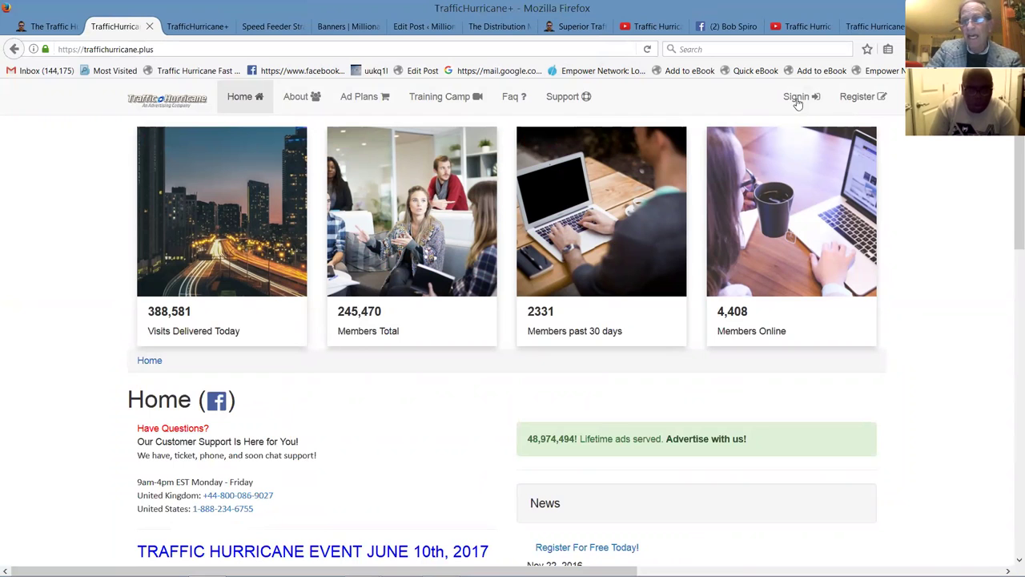
Look over the TrafficHurricane home page and the Traffic Hurricane Success System page with its five setup steps.
scroll(1011, 140, down, 3)
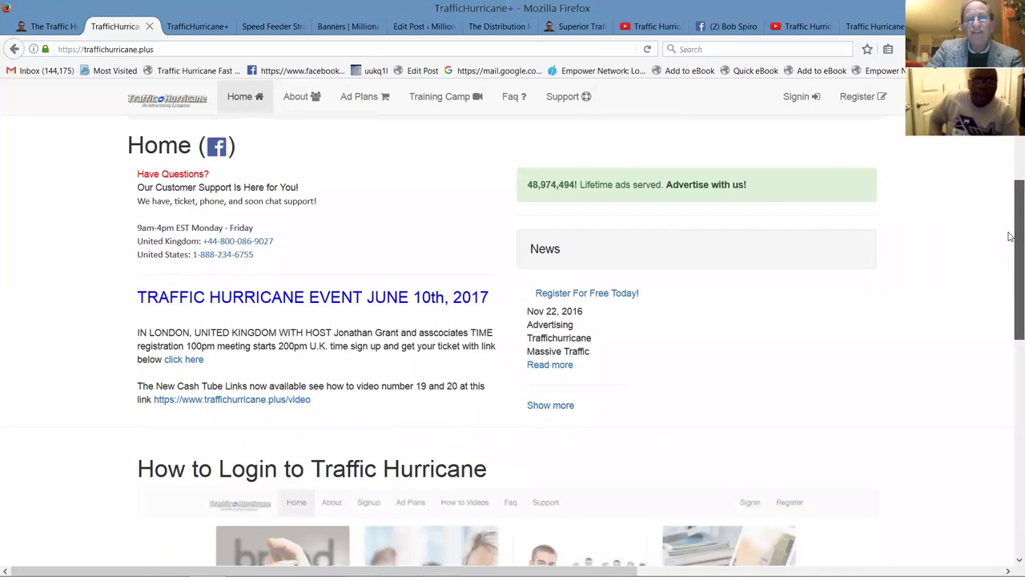
scroll(1011, 236, up, 3)
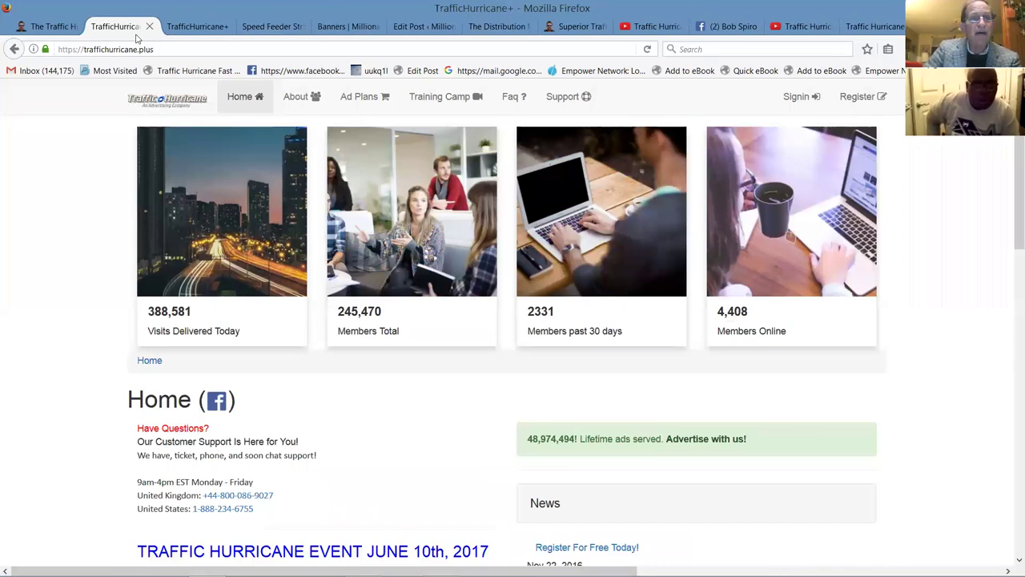
click(191, 29)
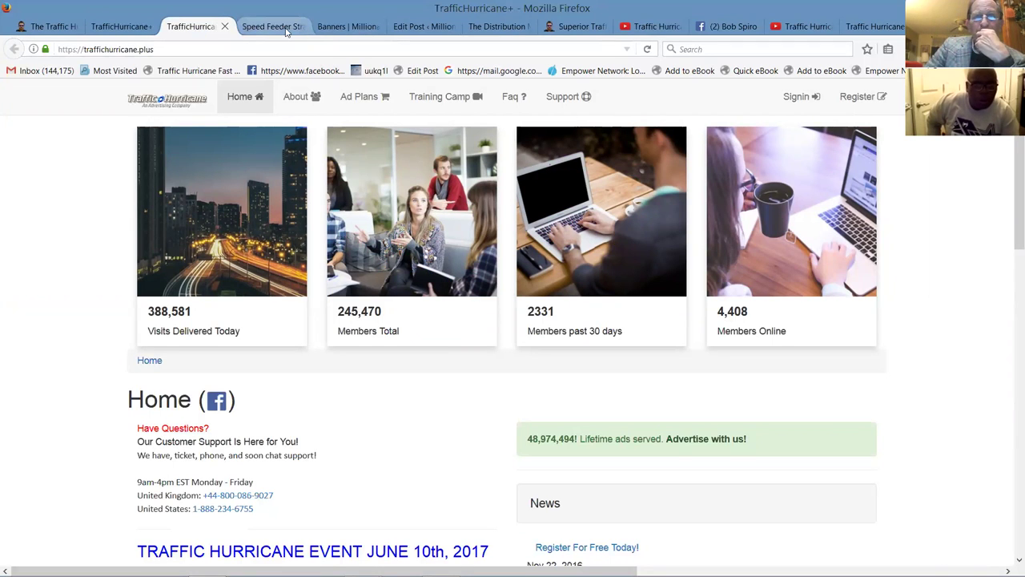
click(50, 28)
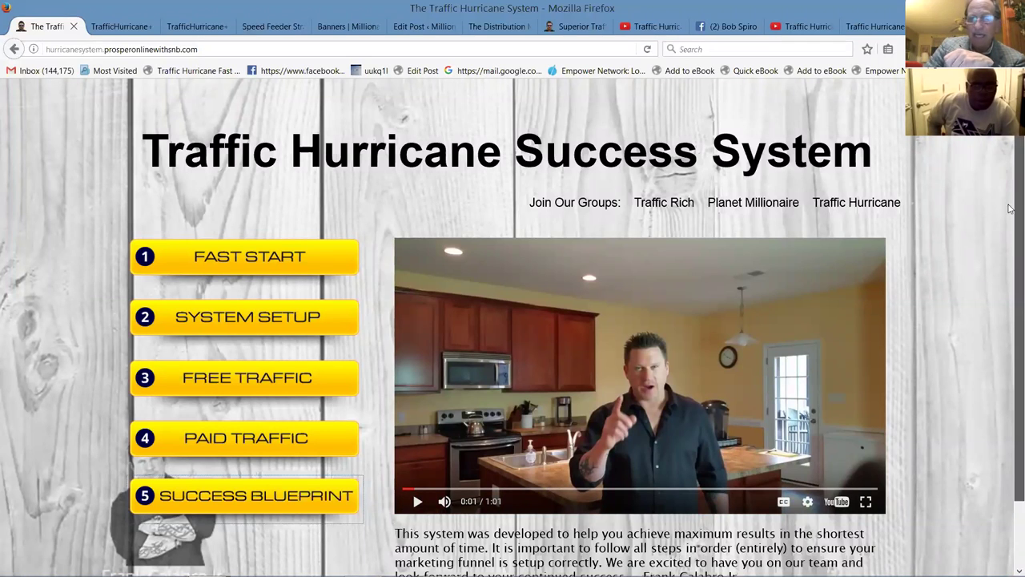
drag(1011, 155, 1010, 273)
scroll(1010, 273, up, 2)
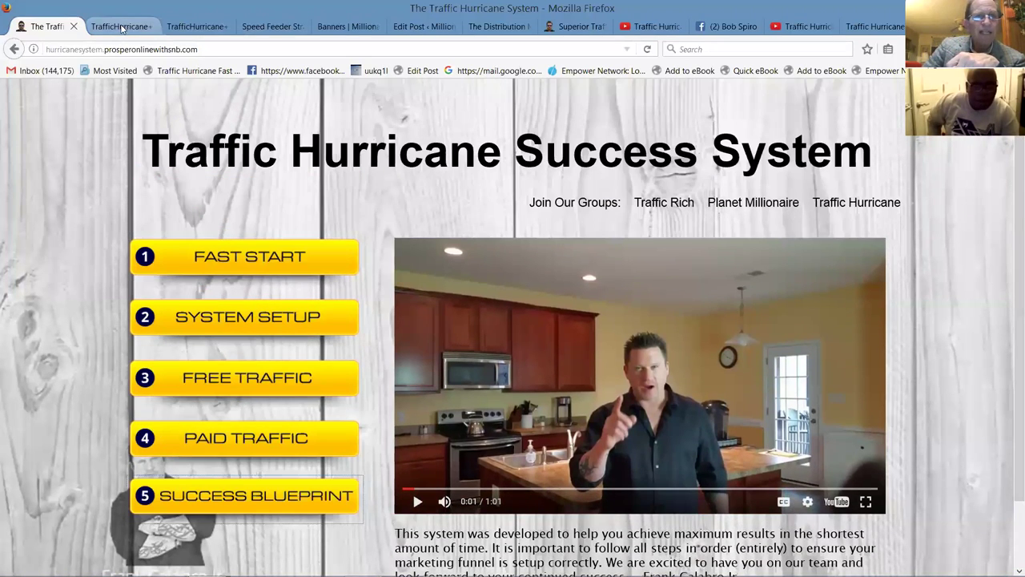
Find the "Yes! LET ME IN NOW!" link on the Traffic Hurricane Fast Start page and open the member registration form.
click(122, 29)
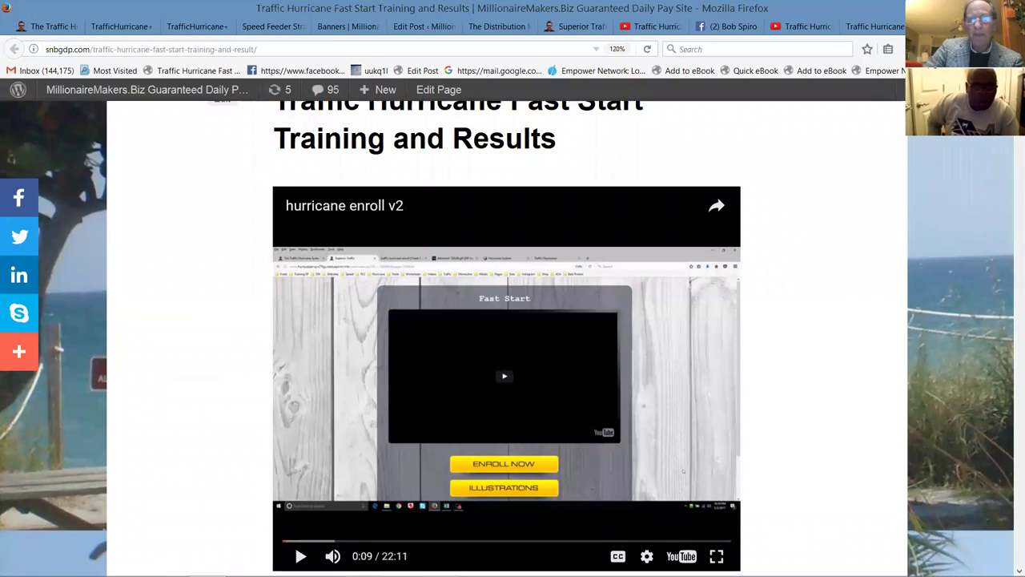
scroll(295, 340, up, 3)
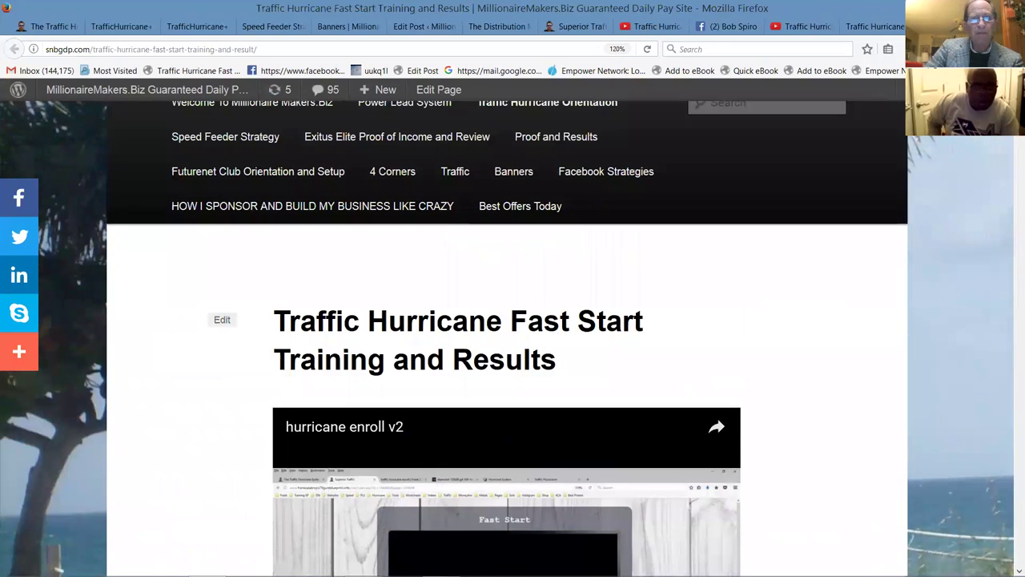
scroll(295, 339, down, 5)
scroll(295, 340, down, 3)
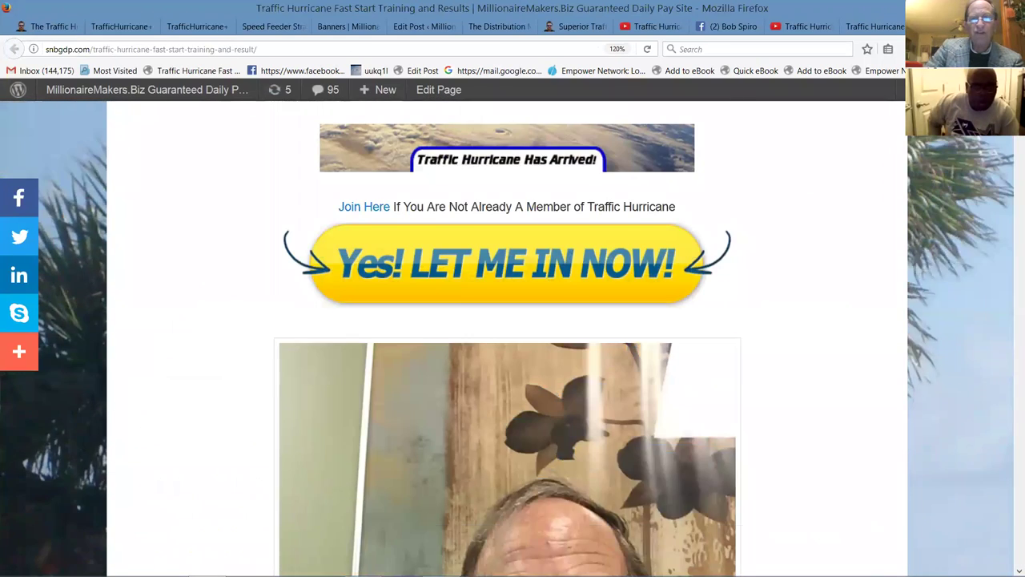
scroll(487, 336, up, 1)
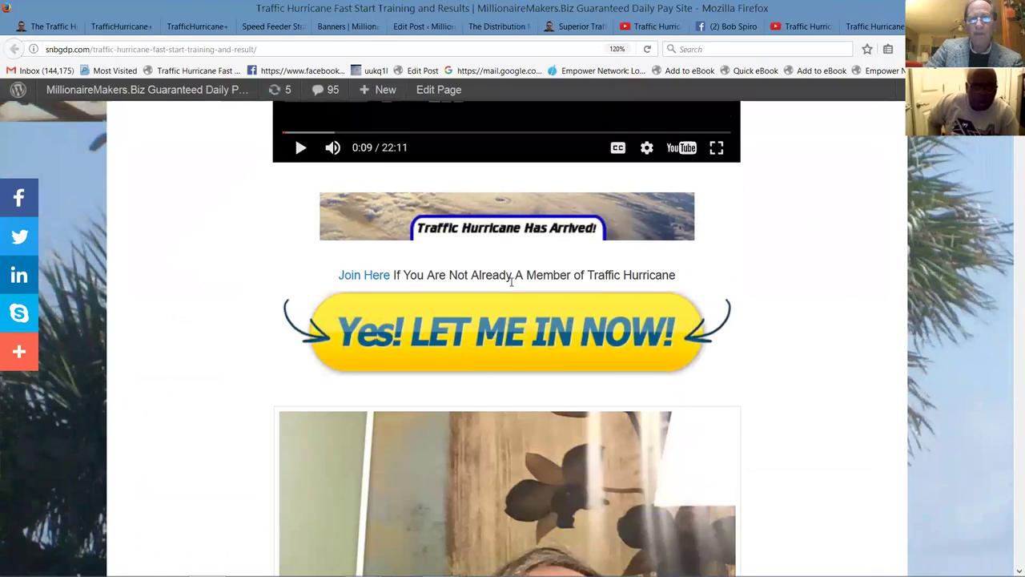
click(487, 337)
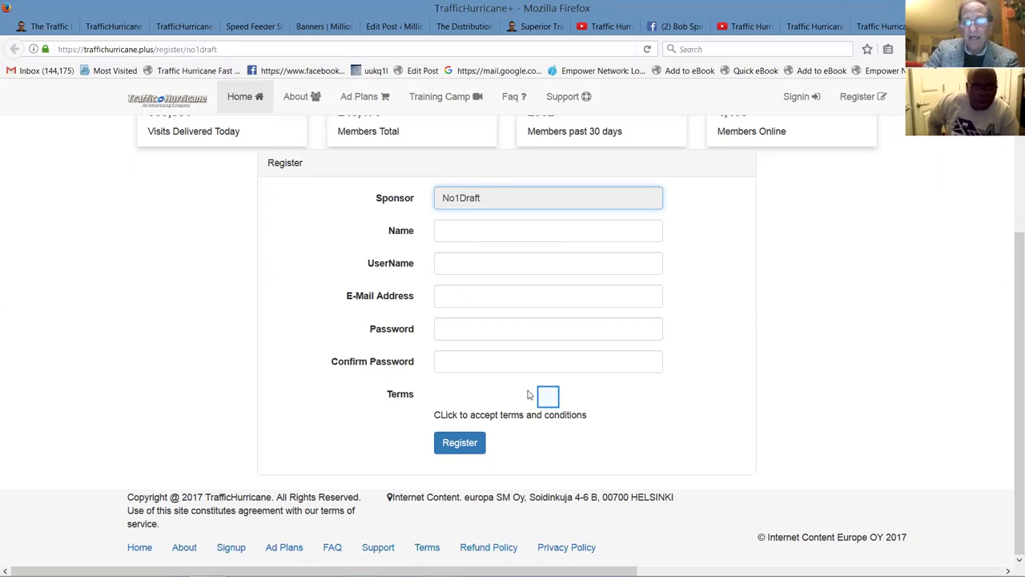
click(469, 447)
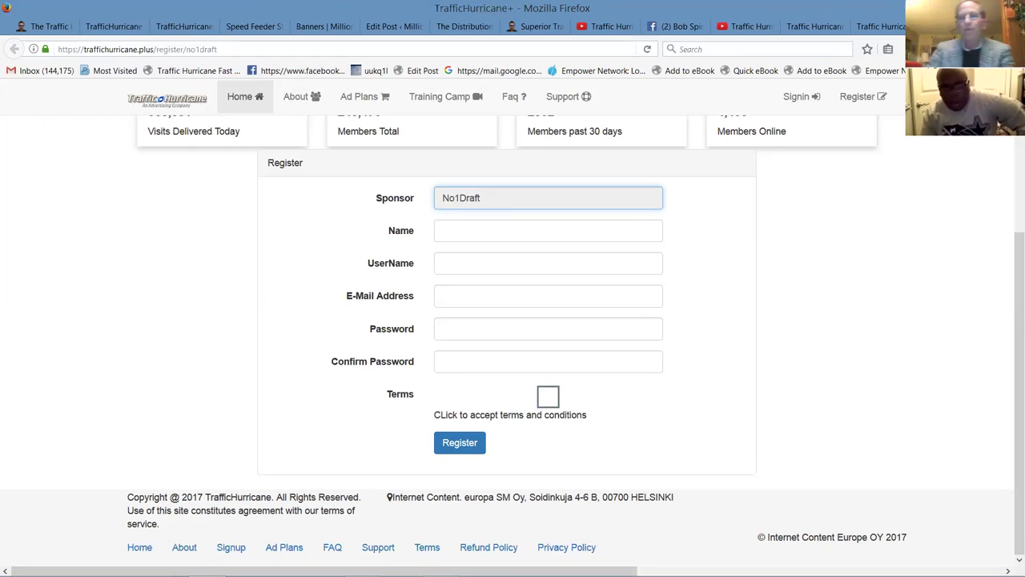
Sign in to Traffic Hurricane with the saved account e-mail and password and Remember Me enabled.
click(801, 97)
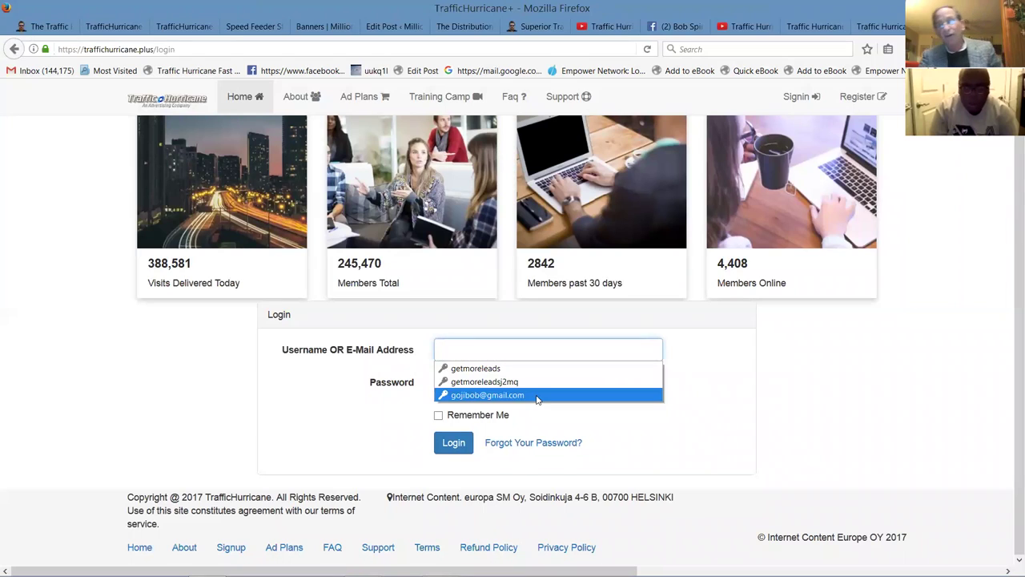
click(479, 396)
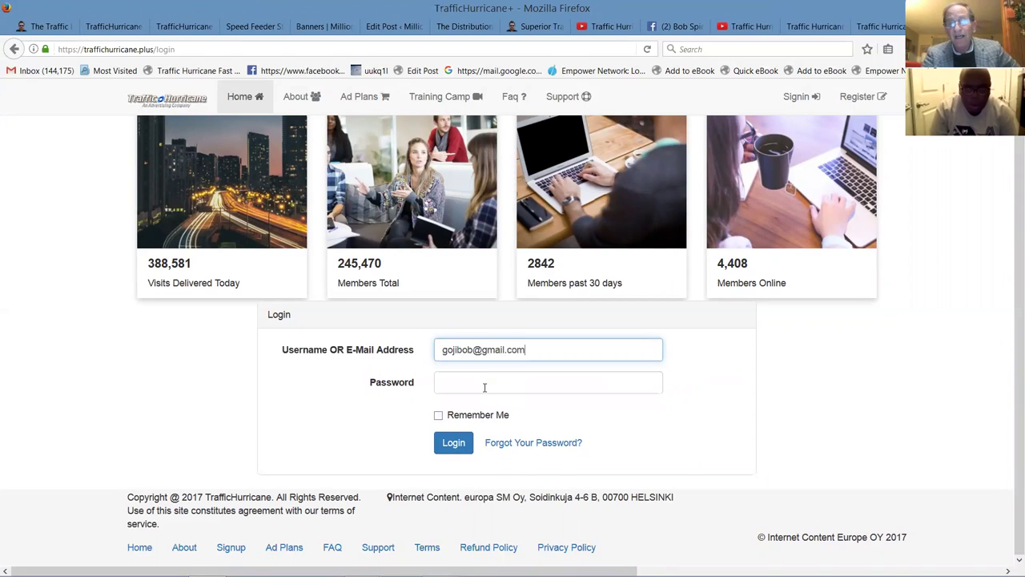
click(438, 415)
click(456, 447)
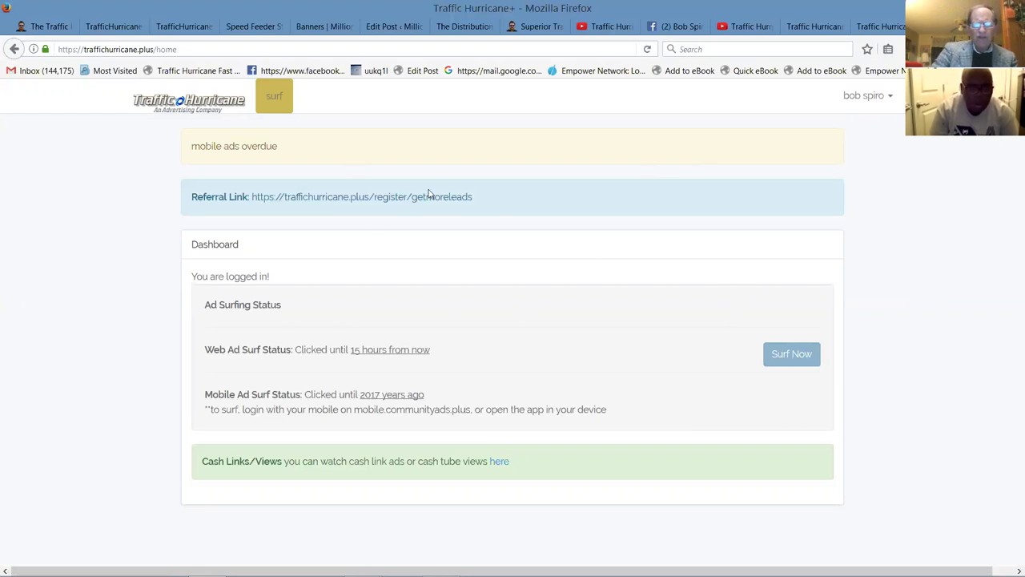
Highlight the referral link on the dashboard and start surfing web ads.
drag(495, 203, 227, 198)
click(735, 201)
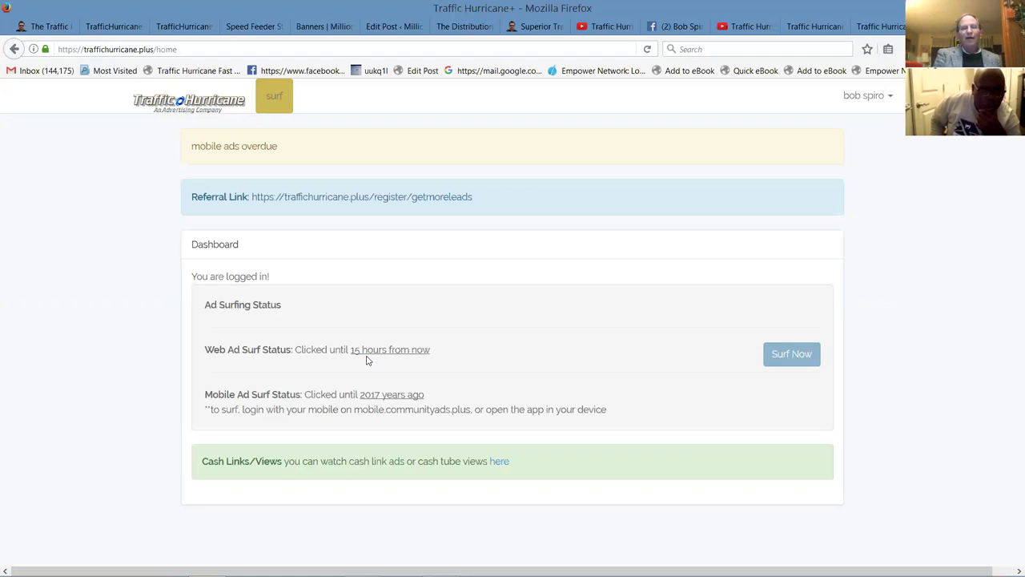
click(790, 357)
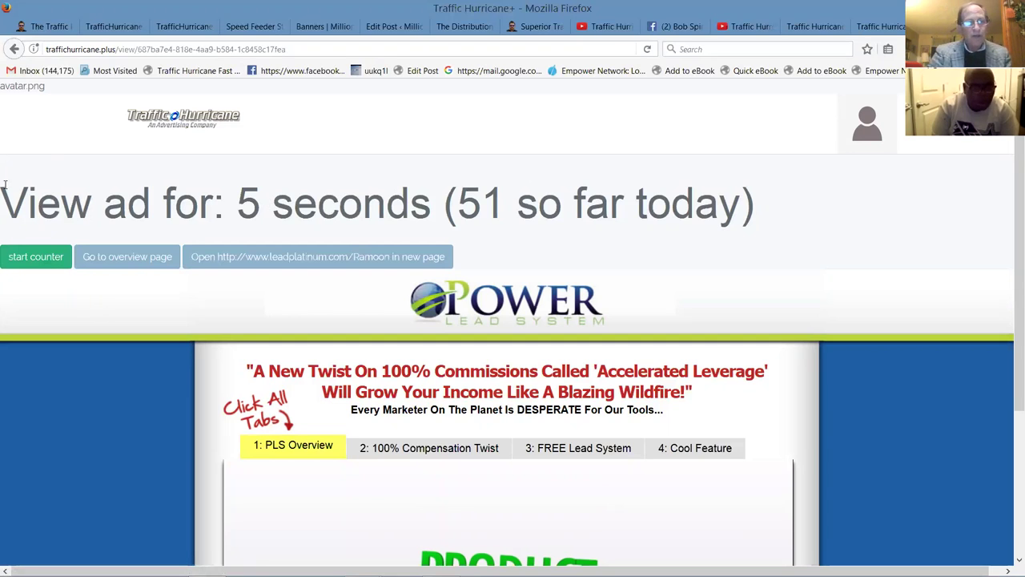
Run the view counter on the Power Lead System and Admybit ads, surfing on after each one.
click(38, 259)
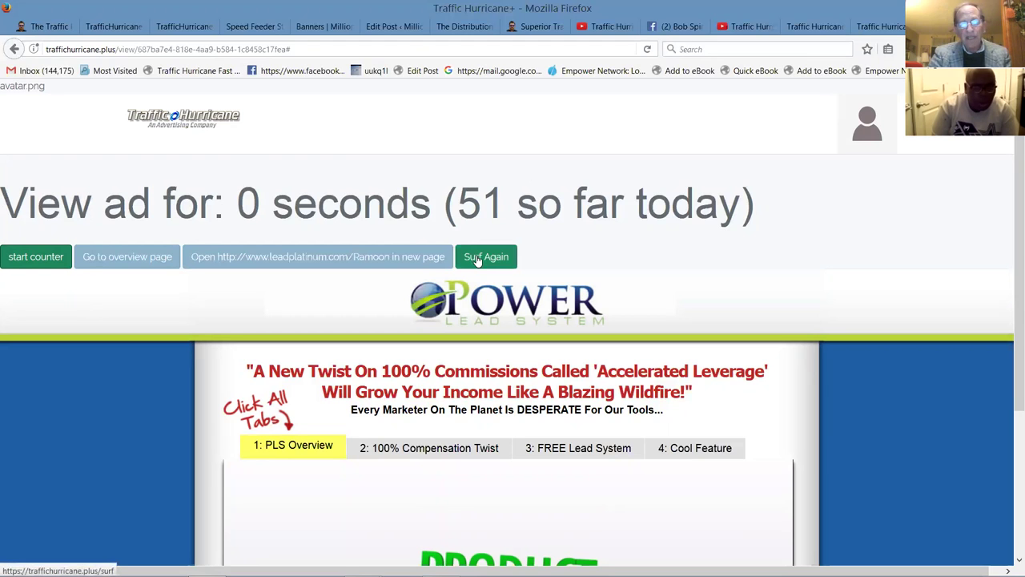
click(477, 258)
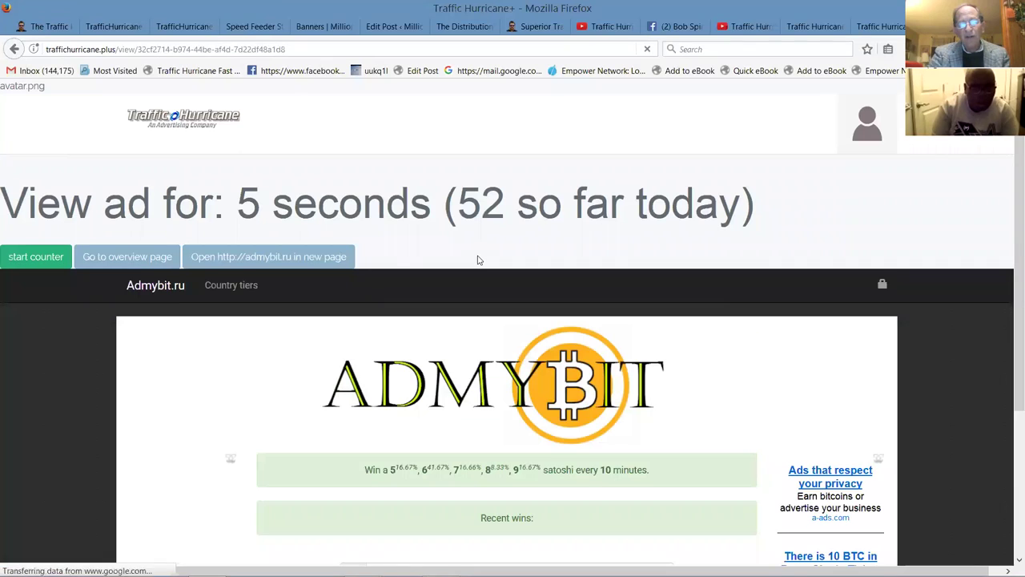
click(26, 261)
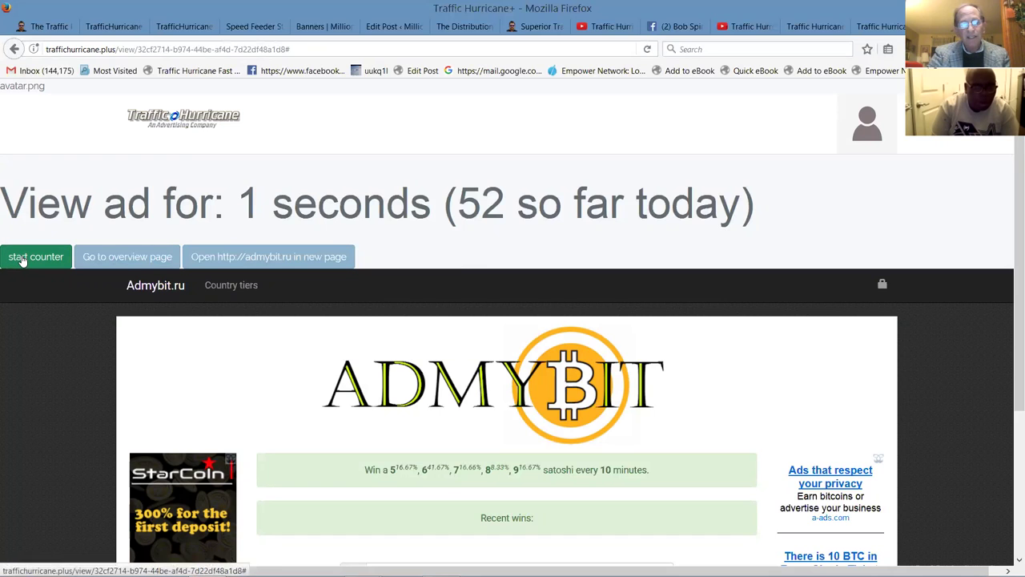
click(387, 256)
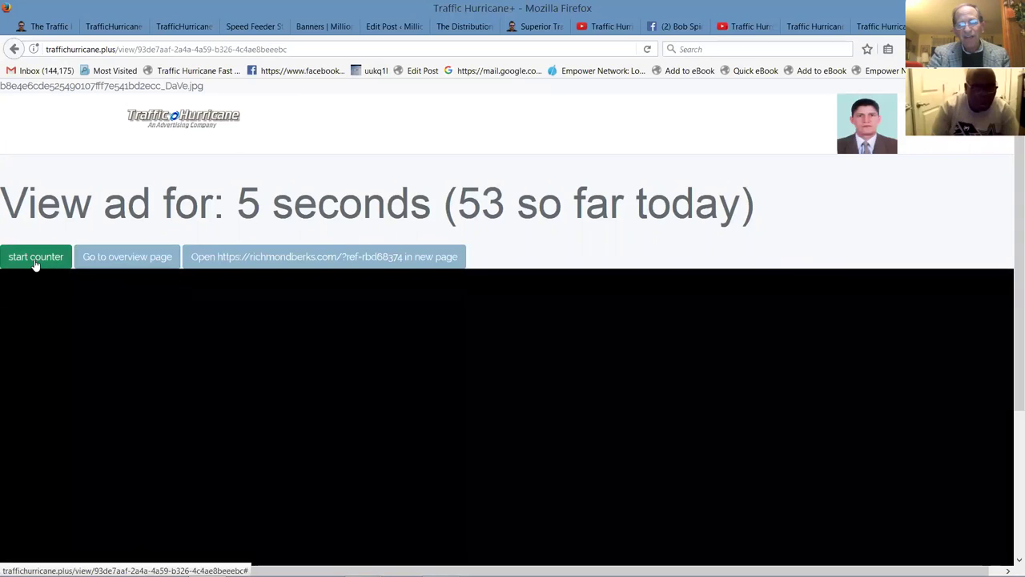
Run the view counter on the richmondberks.com and successwithdmac.com ads, surfing on after each one.
click(35, 265)
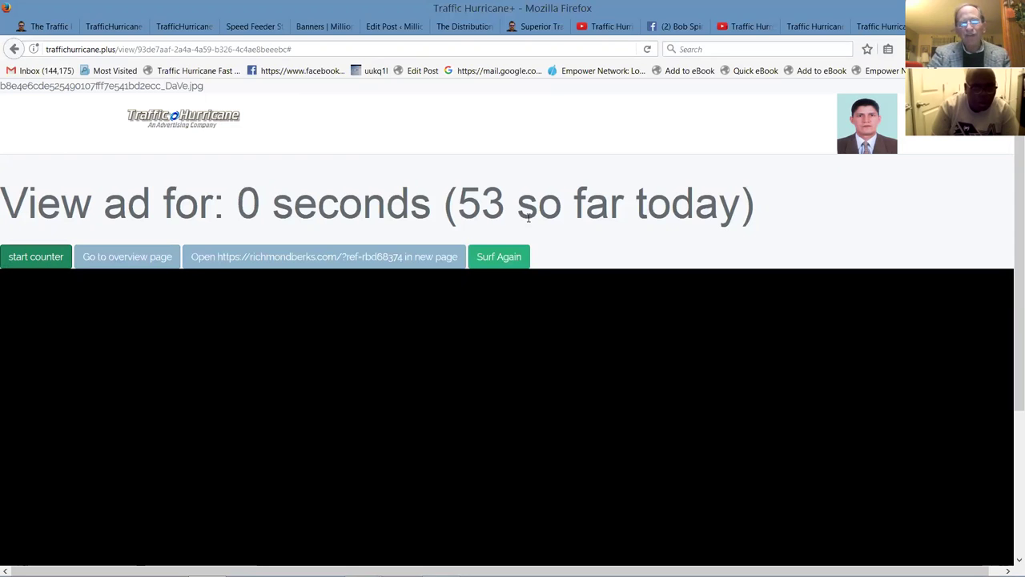
click(503, 258)
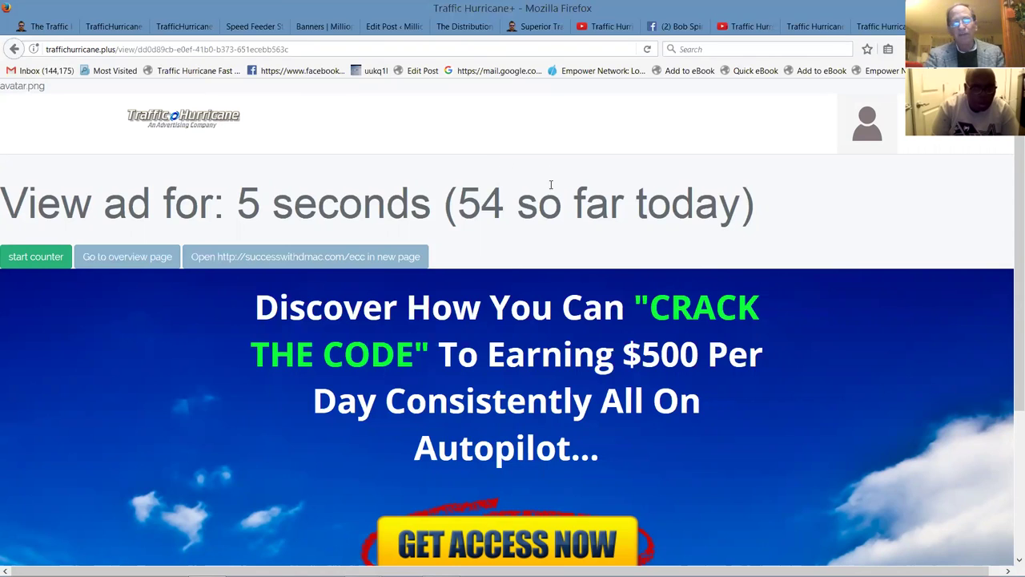
click(35, 260)
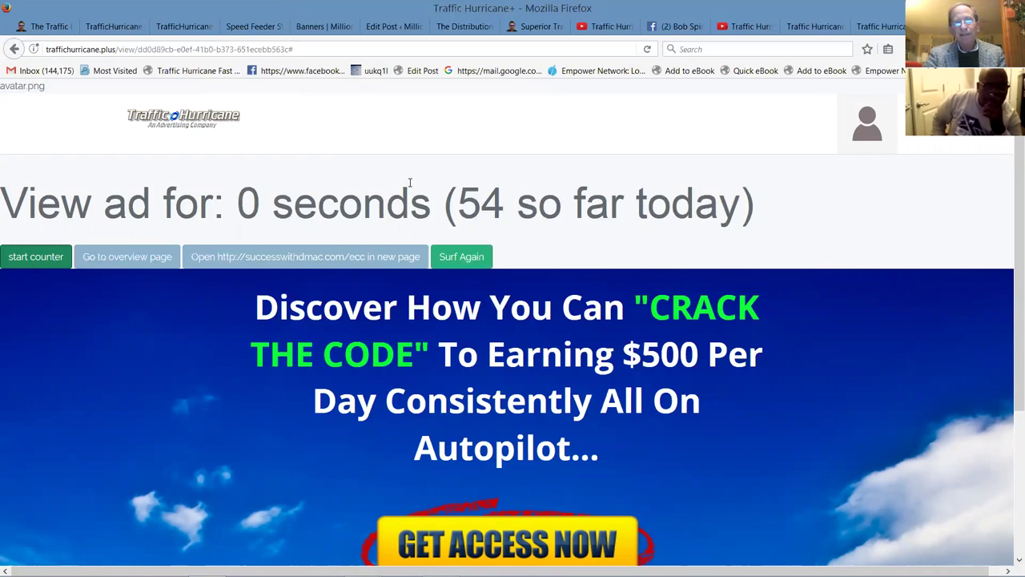
click(449, 258)
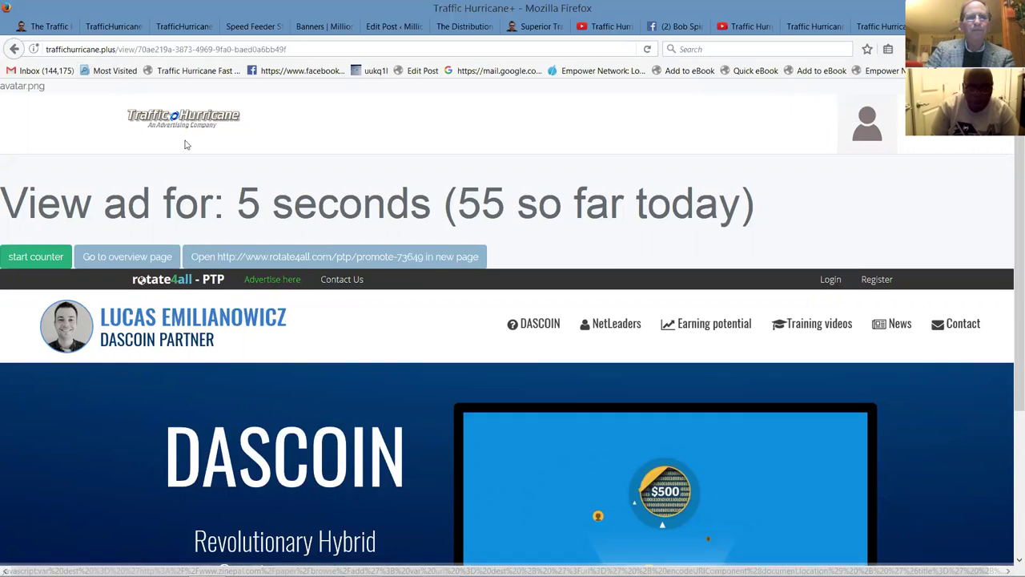
Open the login form inside the rotate4all ad, run the ad's view counter and surf on to another ad.
click(829, 281)
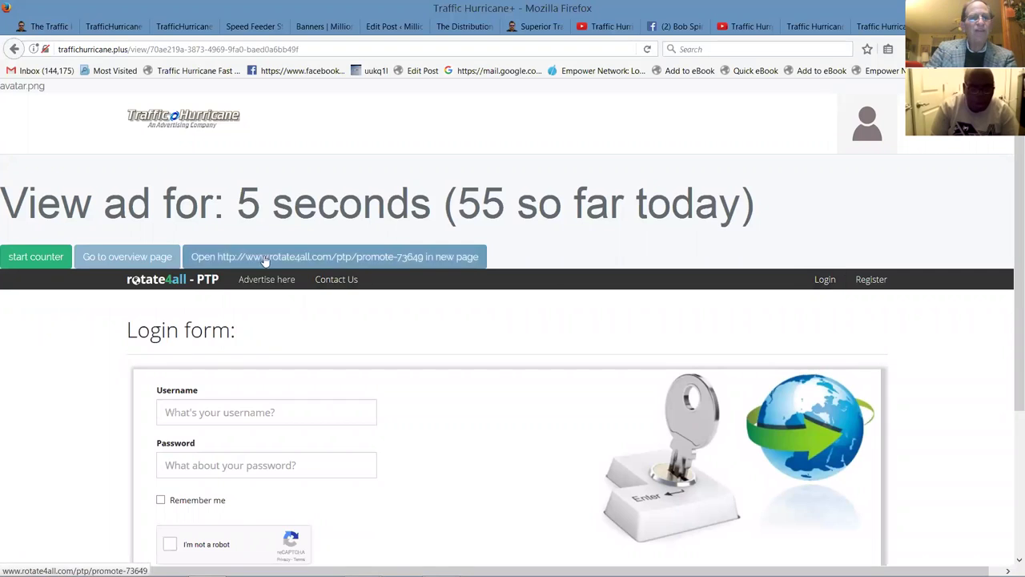
click(26, 258)
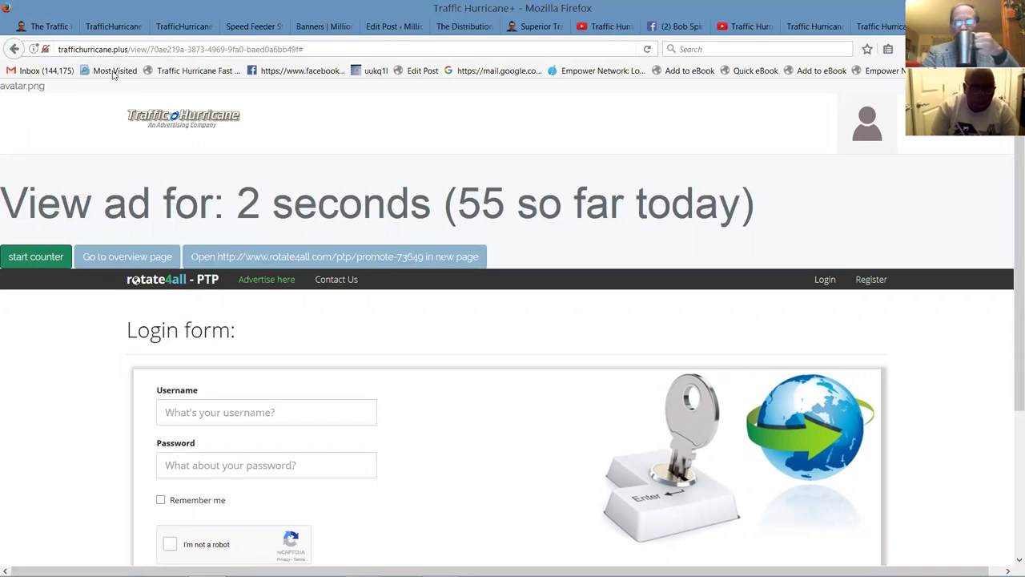
click(536, 258)
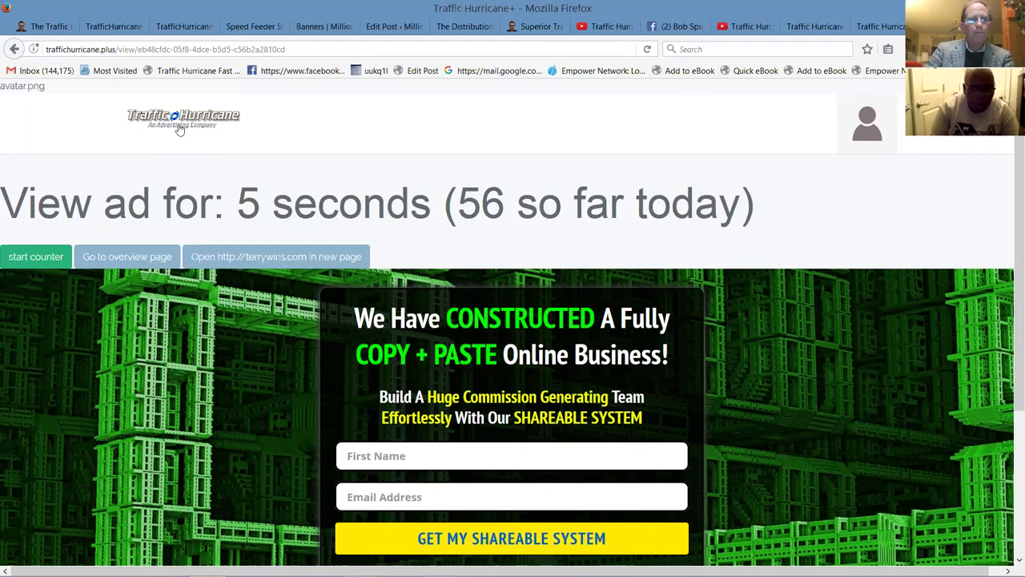
drag(14, 86, 23, 86)
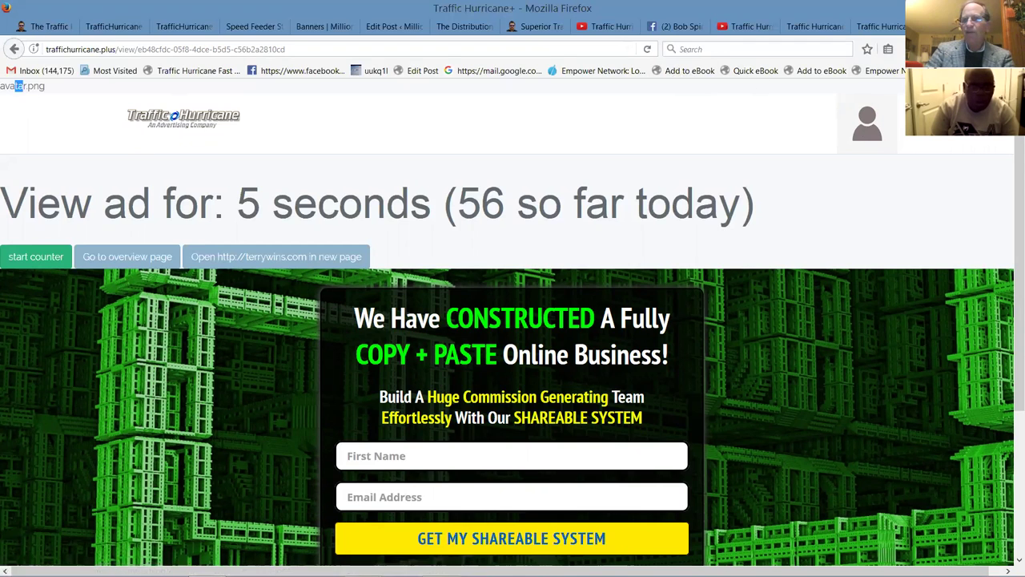
click(914, 49)
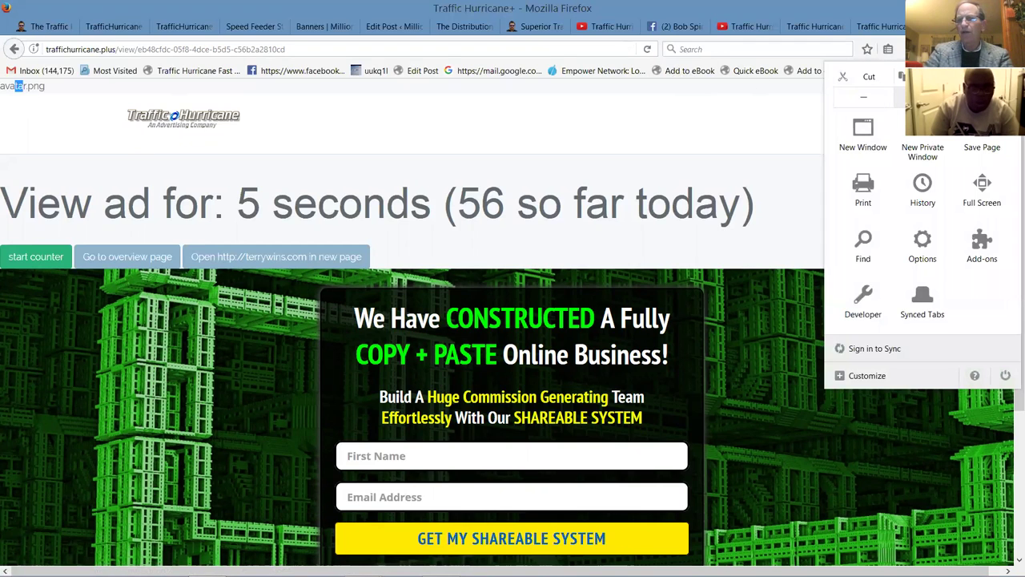
click(741, 132)
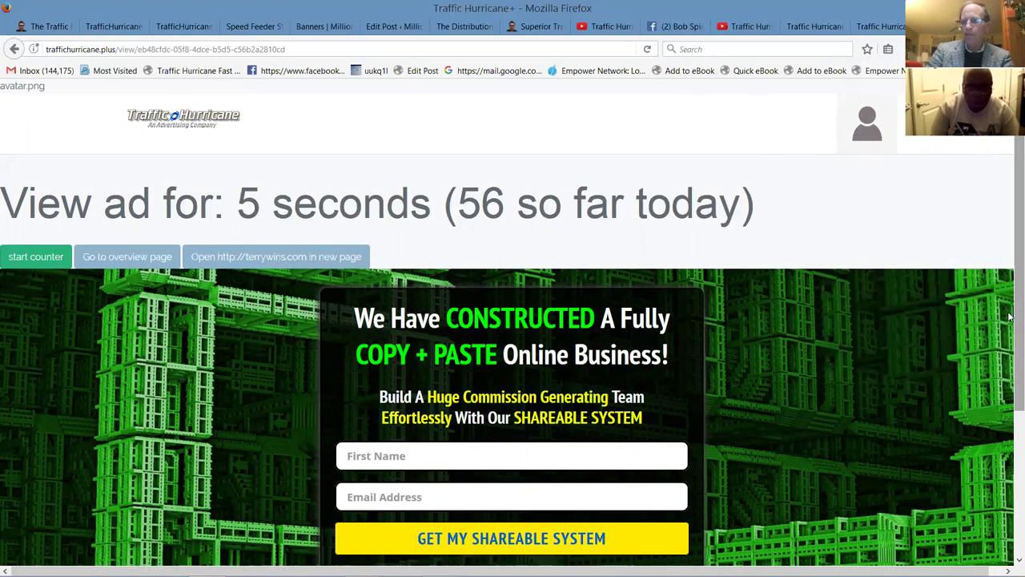
Look through the terrywins.com ad without running its counter, and return to the account overview page.
scroll(1010, 317, down, 5)
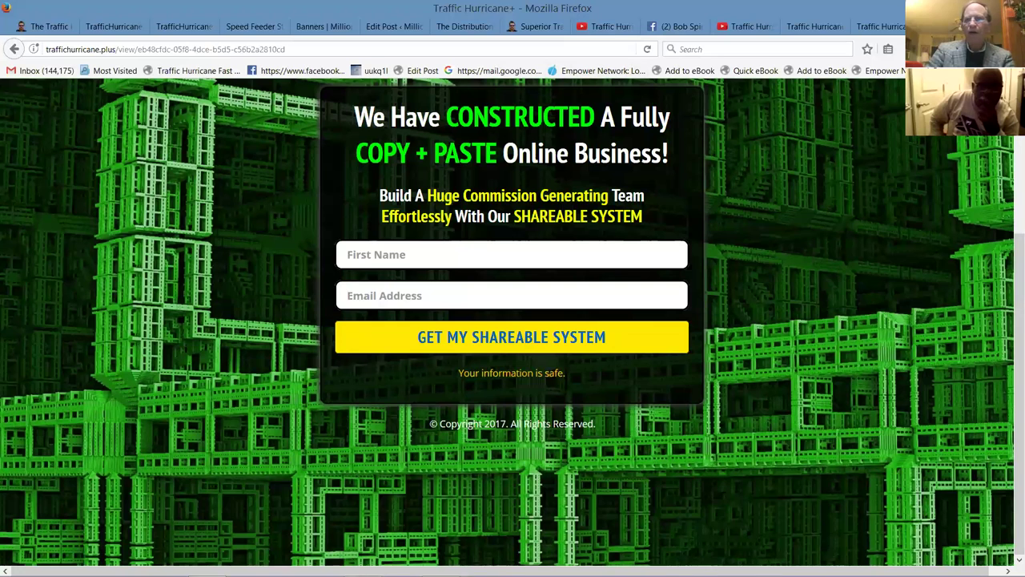
drag(1011, 349, 1011, 141)
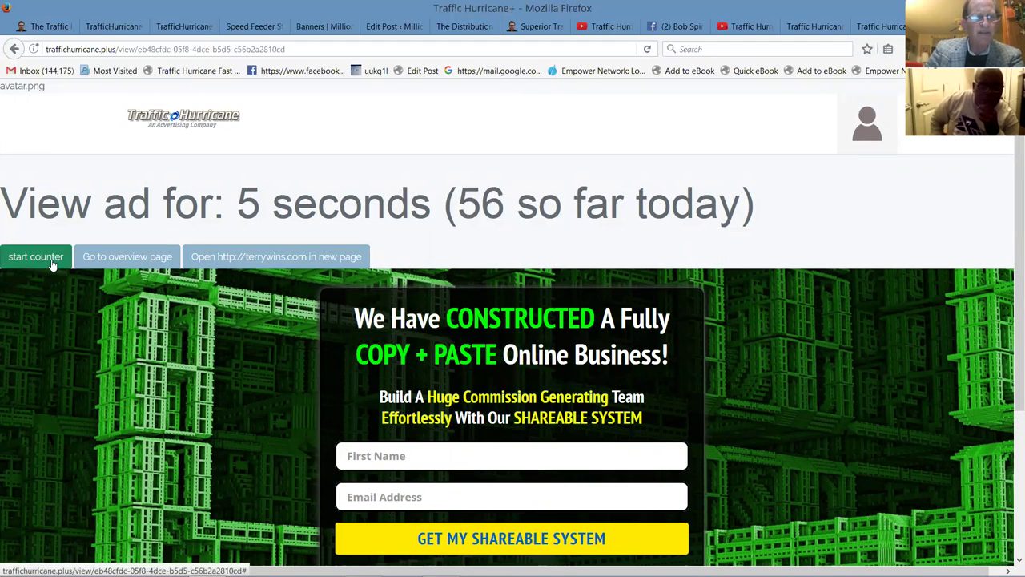
click(119, 257)
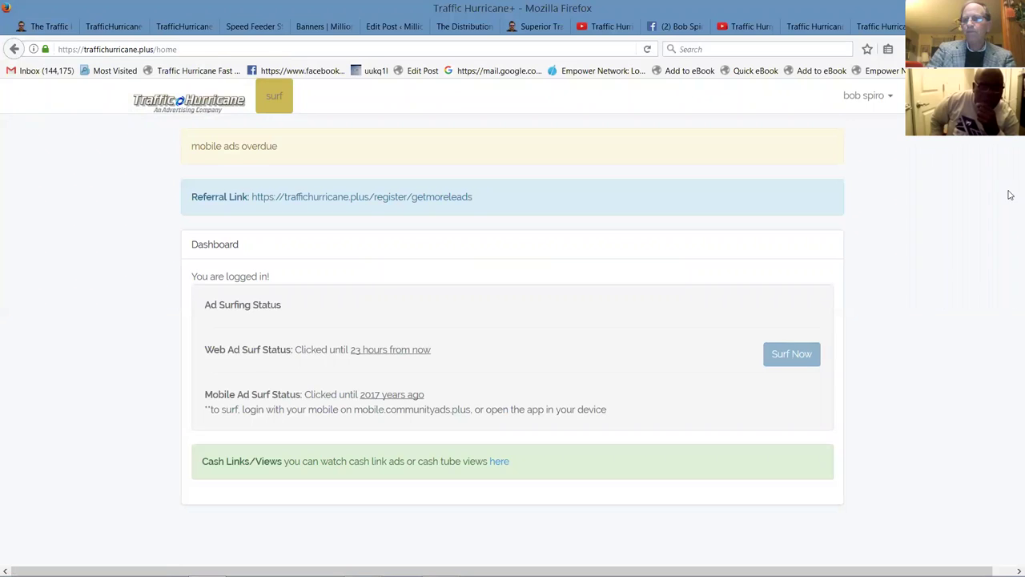
Open the account's transactions page and review the stats, upgrades and account details down to the end of the list.
click(878, 98)
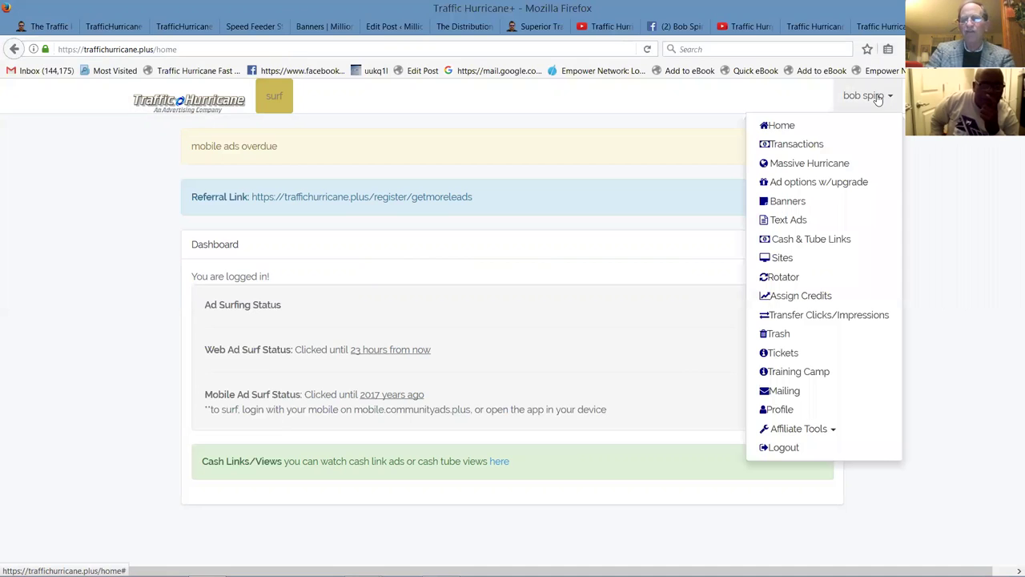
click(787, 152)
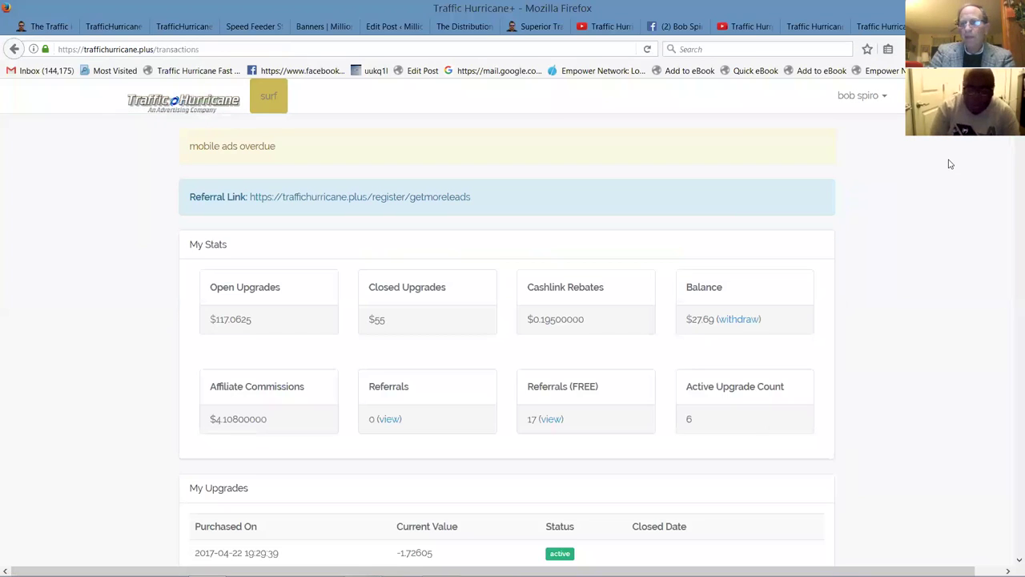
scroll(507, 321, down, 3)
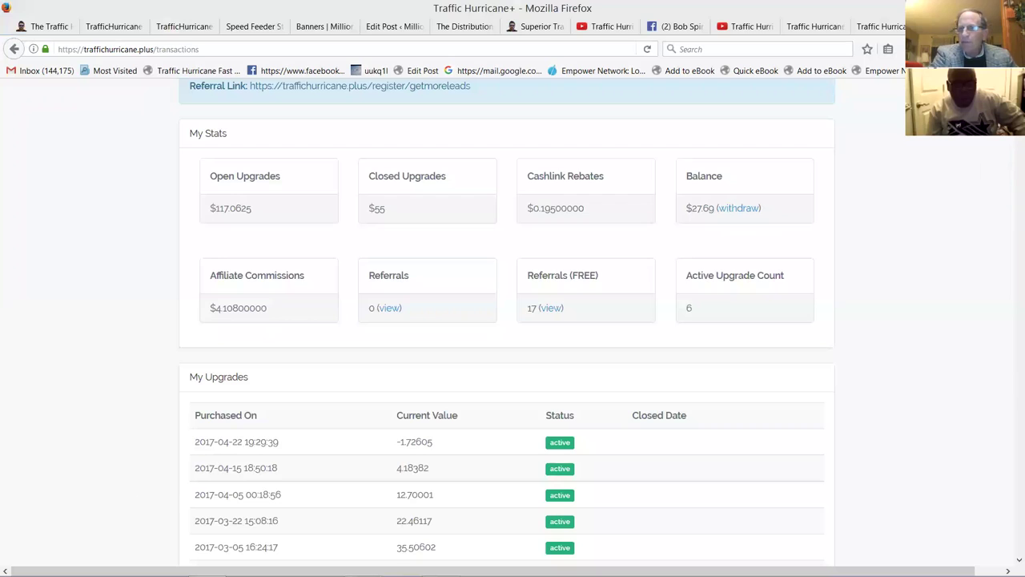
scroll(381, 207, down, 3)
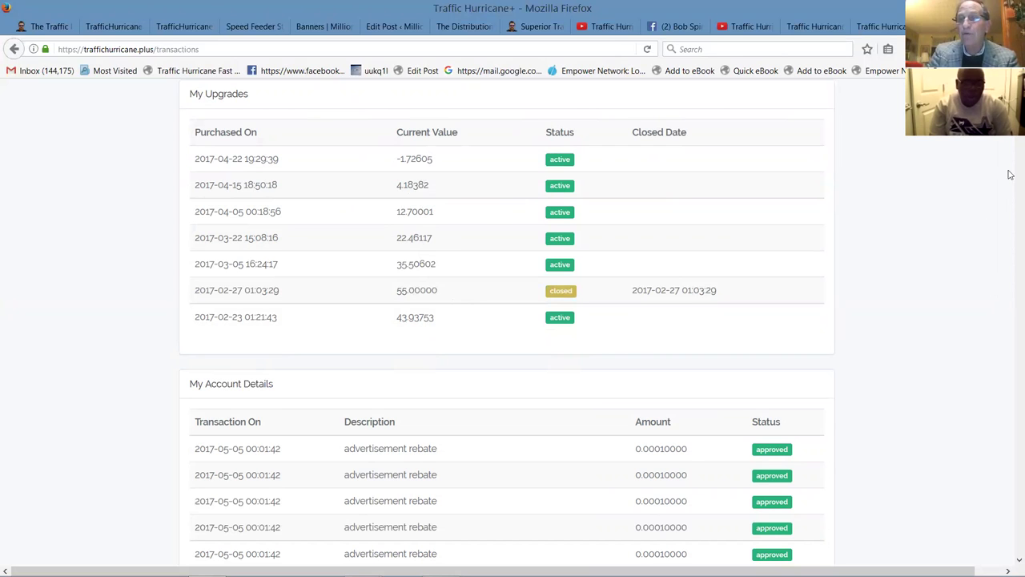
scroll(507, 320, down, 3)
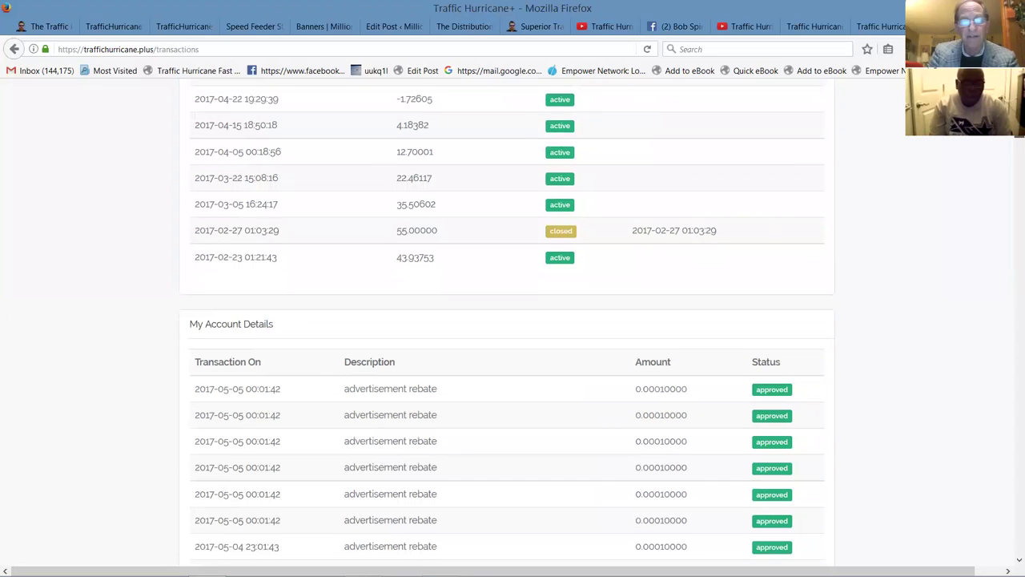
drag(1014, 140, 1011, 571)
drag(1010, 494, 1011, 104)
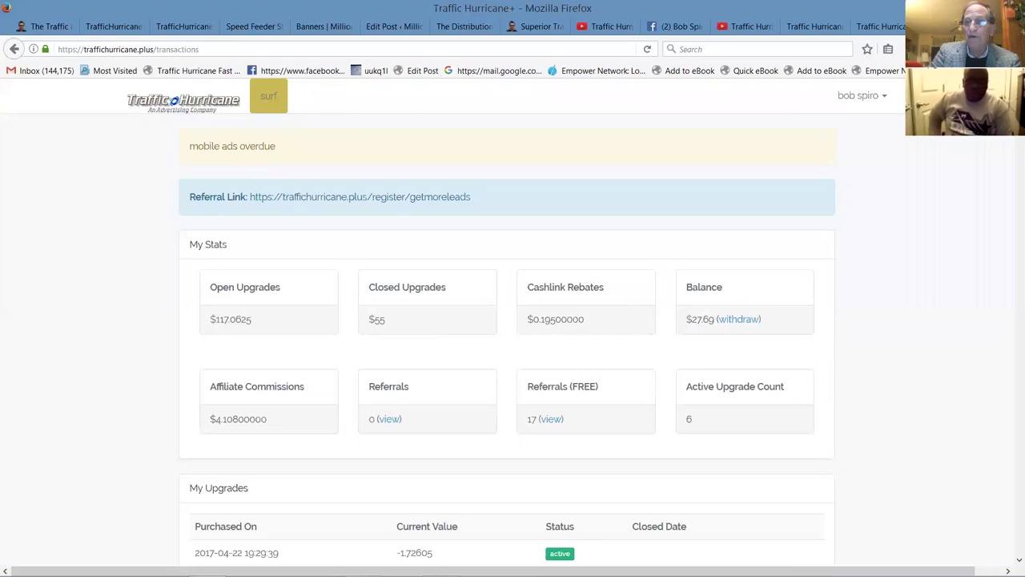
Open the Massive Hurricane products page and review the listed campaigns and the available advertisements.
click(884, 100)
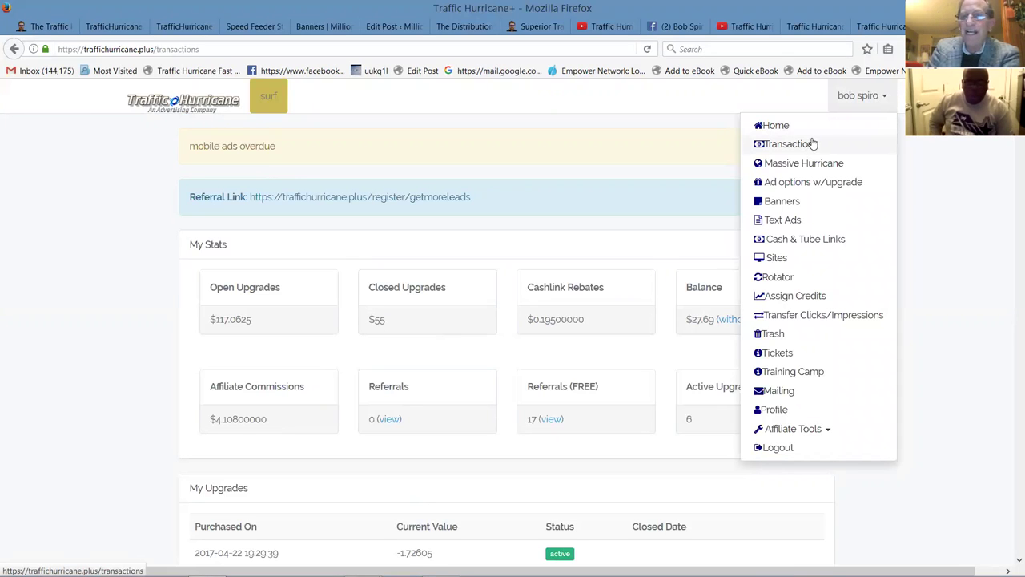
click(791, 166)
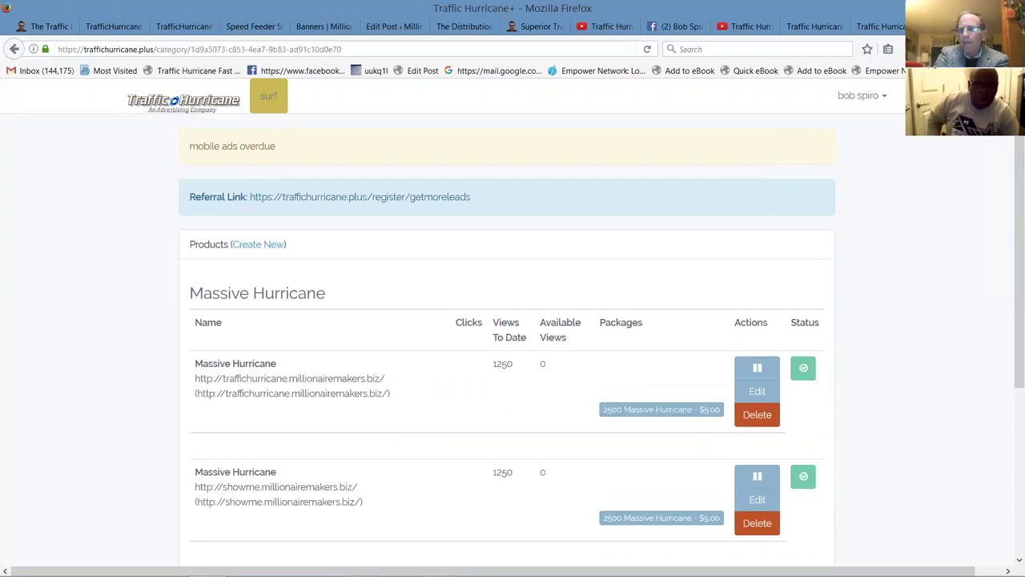
scroll(1013, 209, down, 2)
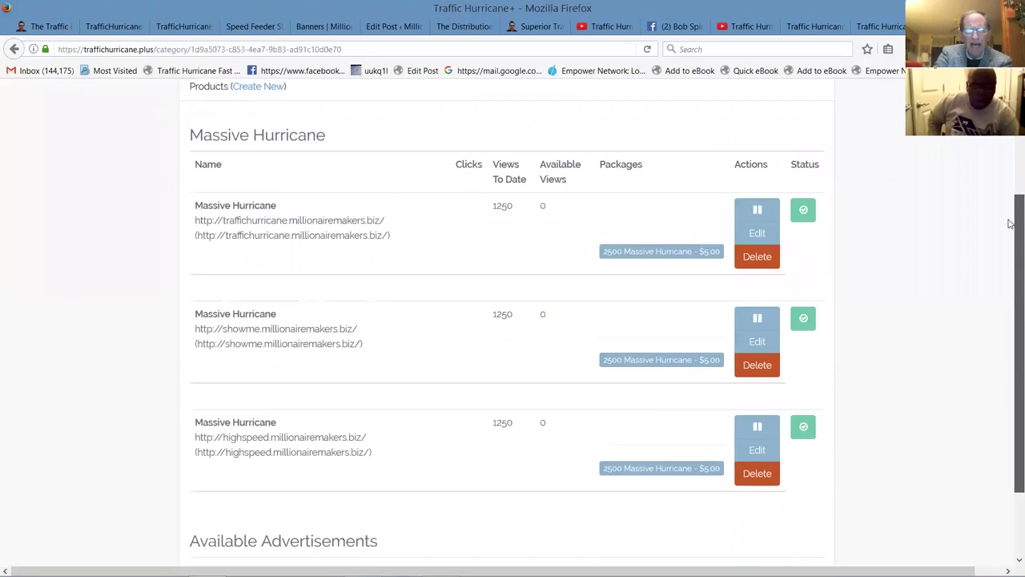
scroll(1011, 249, down, 2)
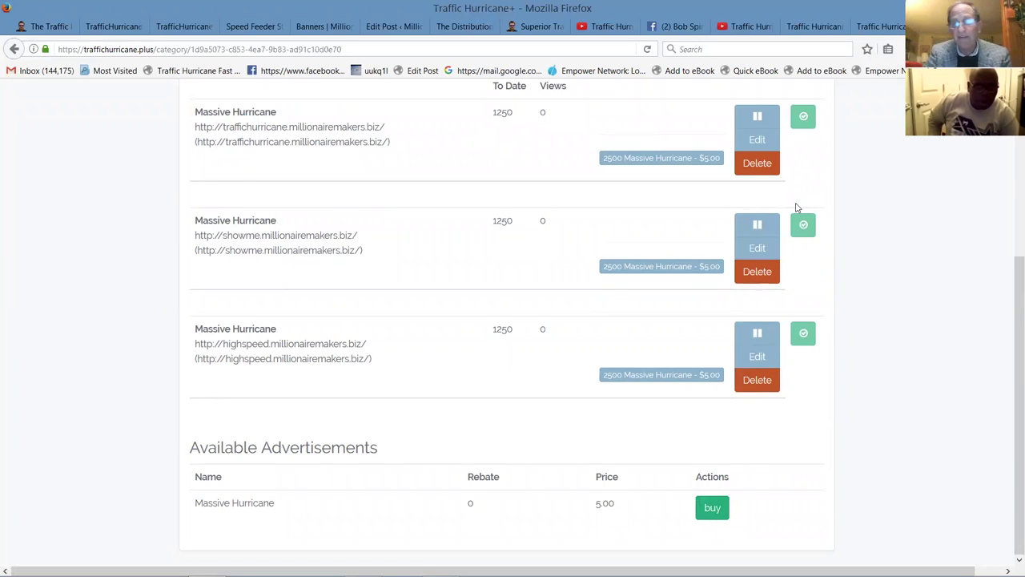
drag(1011, 264, 1011, 128)
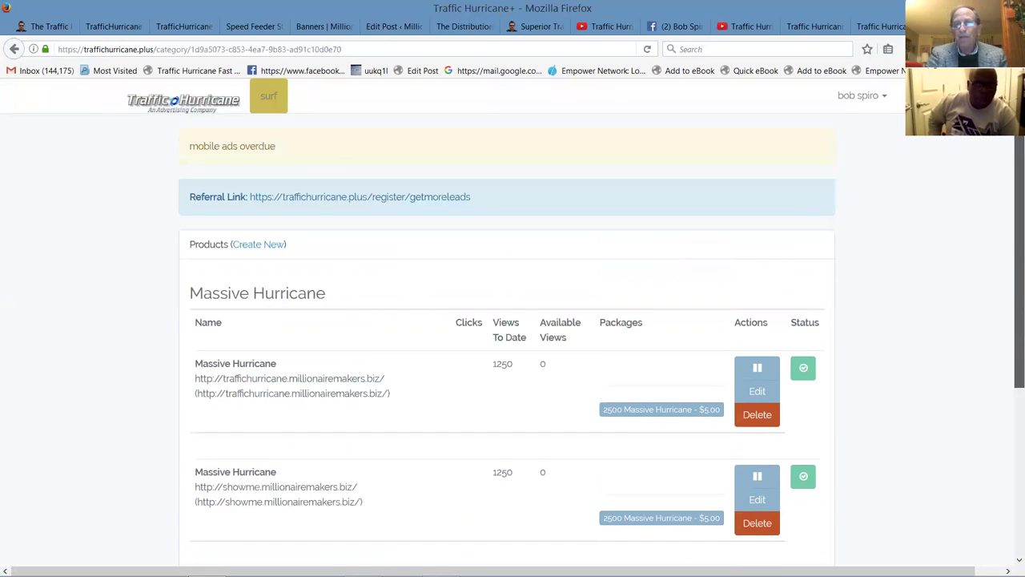
Try to create a new product from the ad options with upgrade page, and go back to the member dashboard through the sign-in link.
click(881, 98)
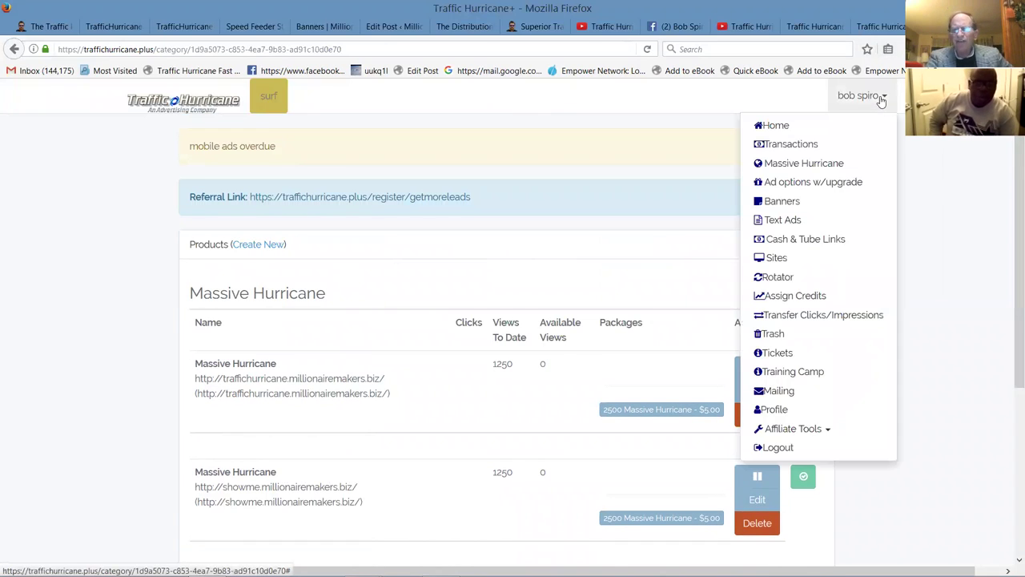
click(791, 183)
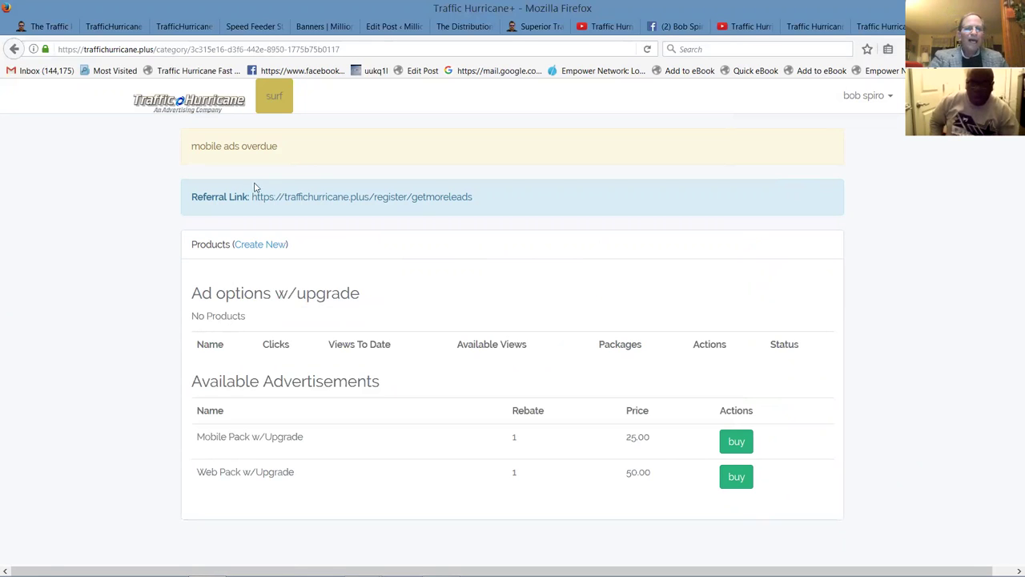
click(251, 248)
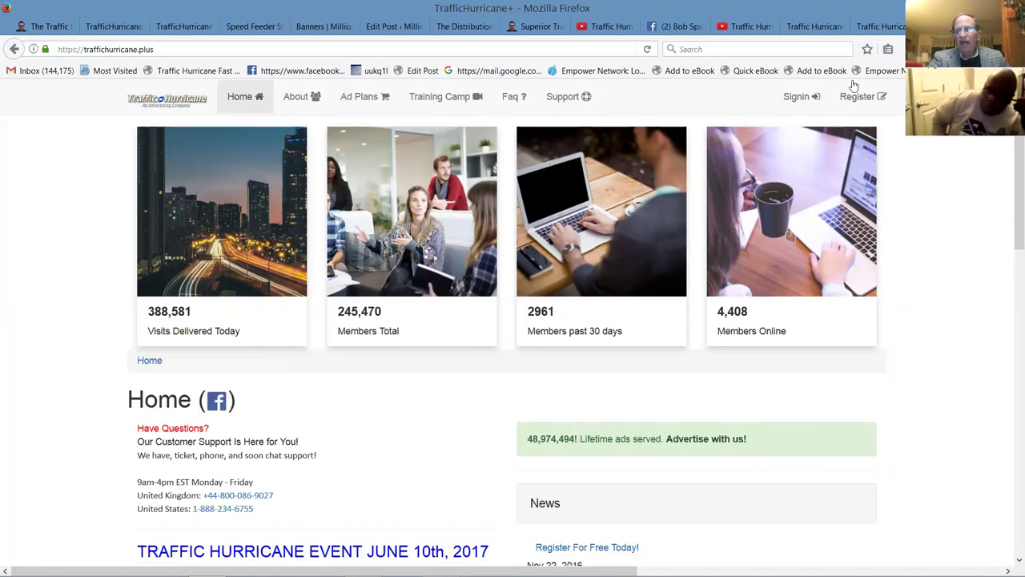
click(813, 100)
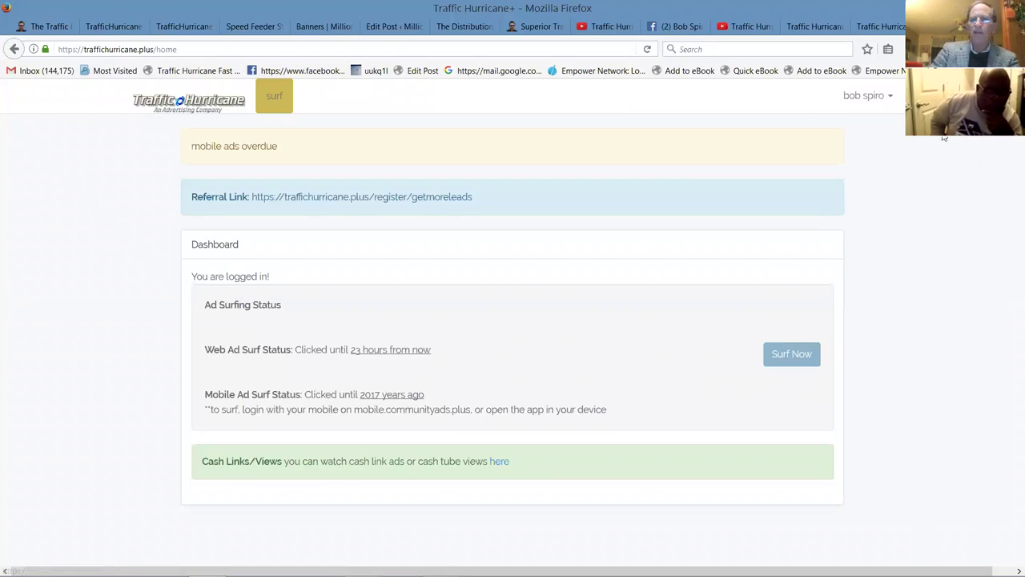
Open the account's banners page and look over the listed PPC banner campaigns.
click(872, 99)
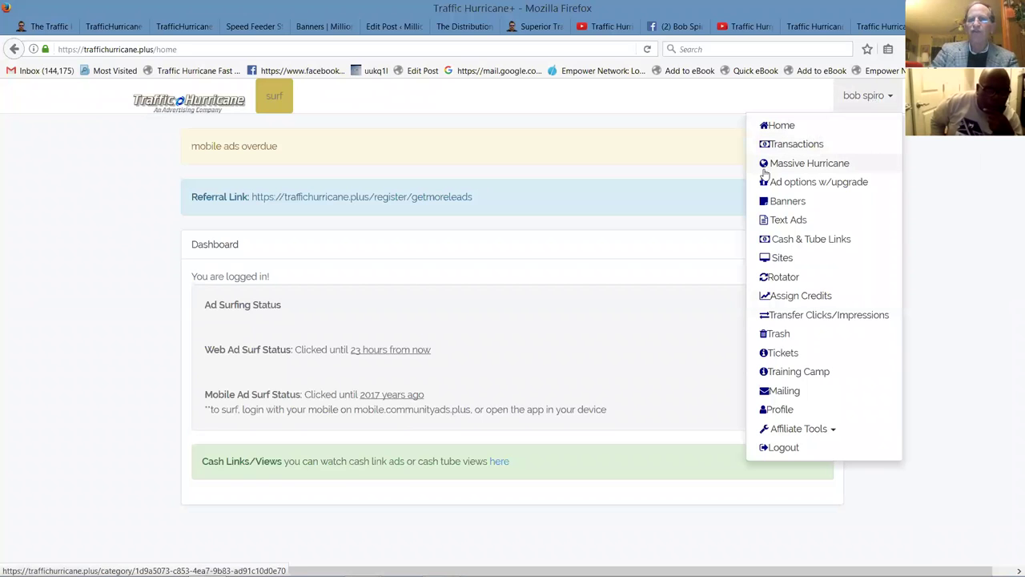
click(777, 204)
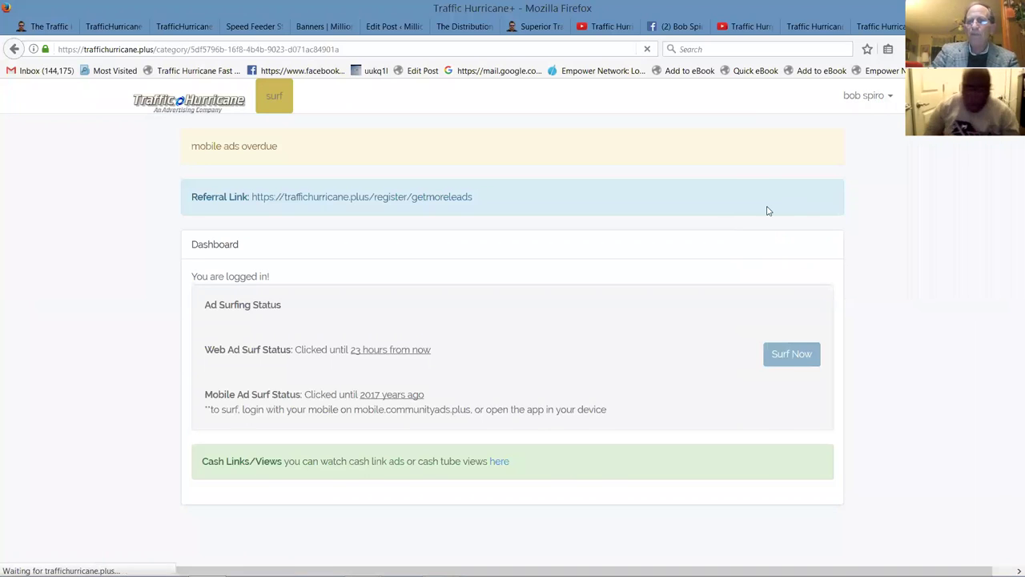
drag(1011, 168, 1011, 214)
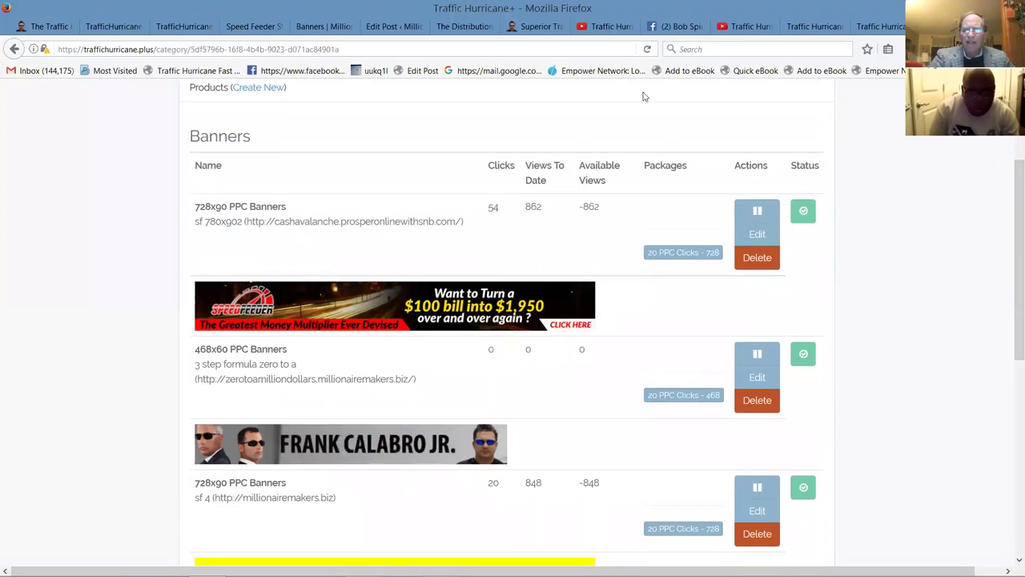
Open the 20 PPC Clicks - 728 package for the first banner and review its order fields and payment processors.
click(692, 254)
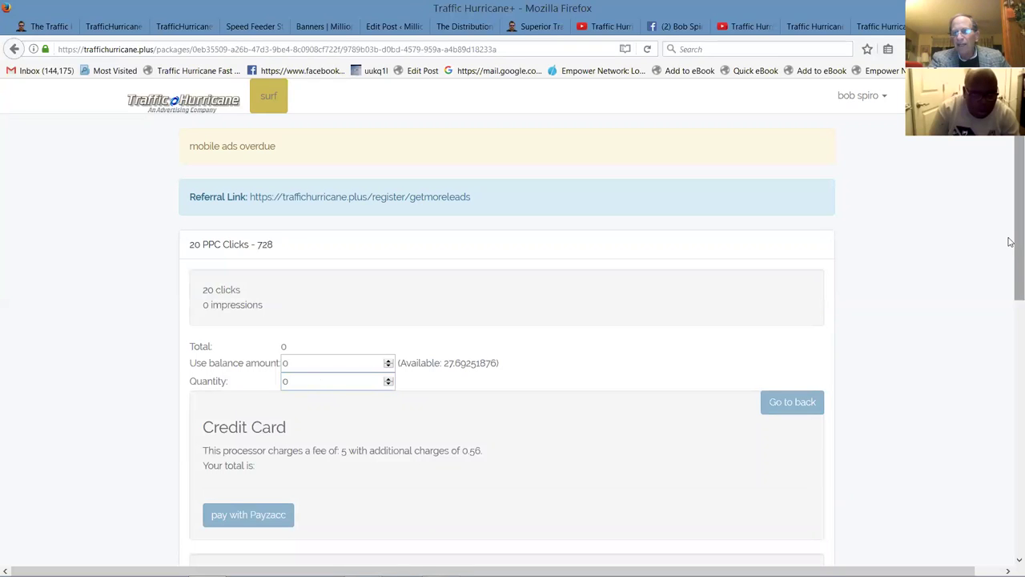
scroll(1010, 256, down, 2)
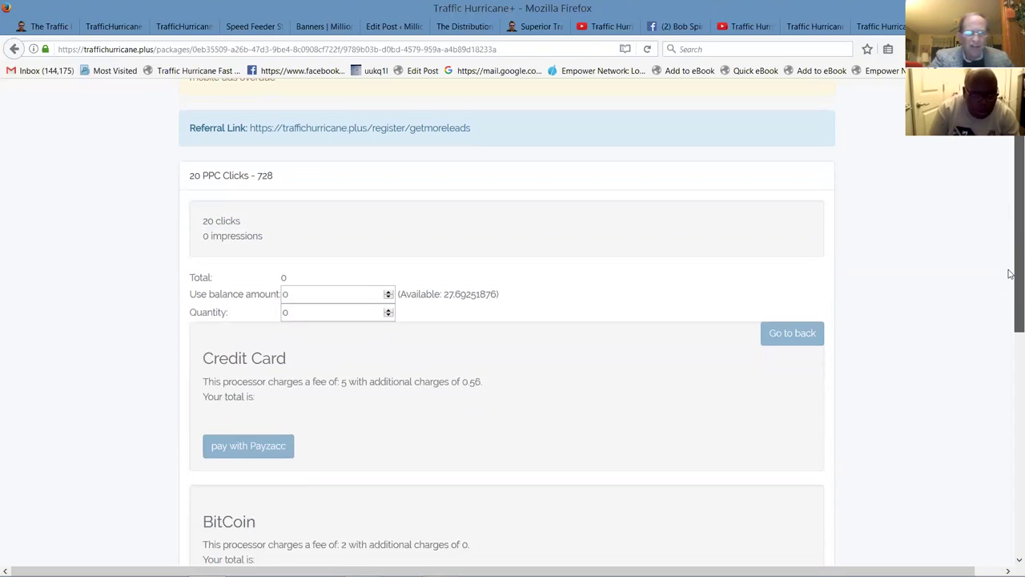
scroll(1009, 321, down, 5)
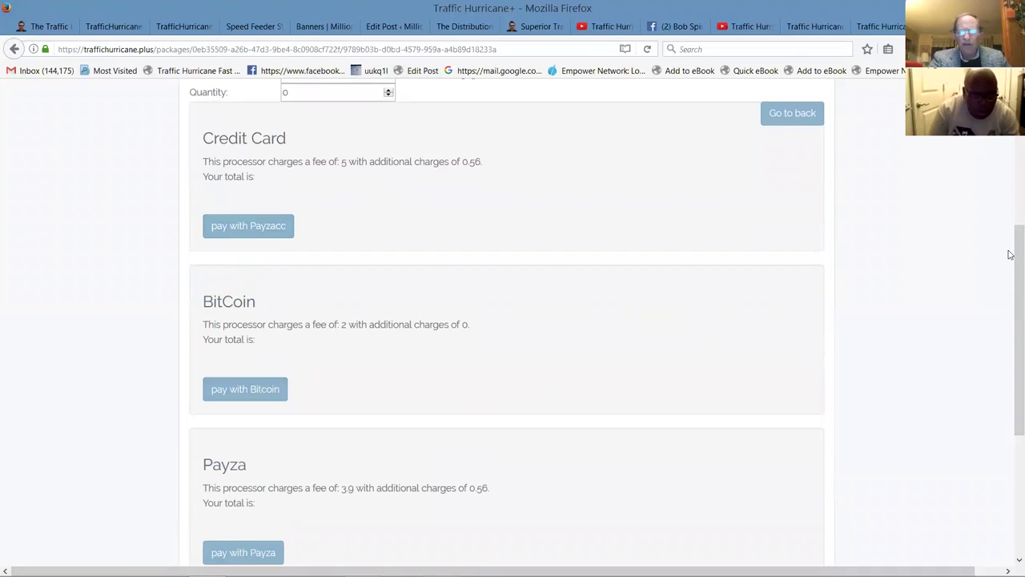
drag(1009, 270, 1011, 399)
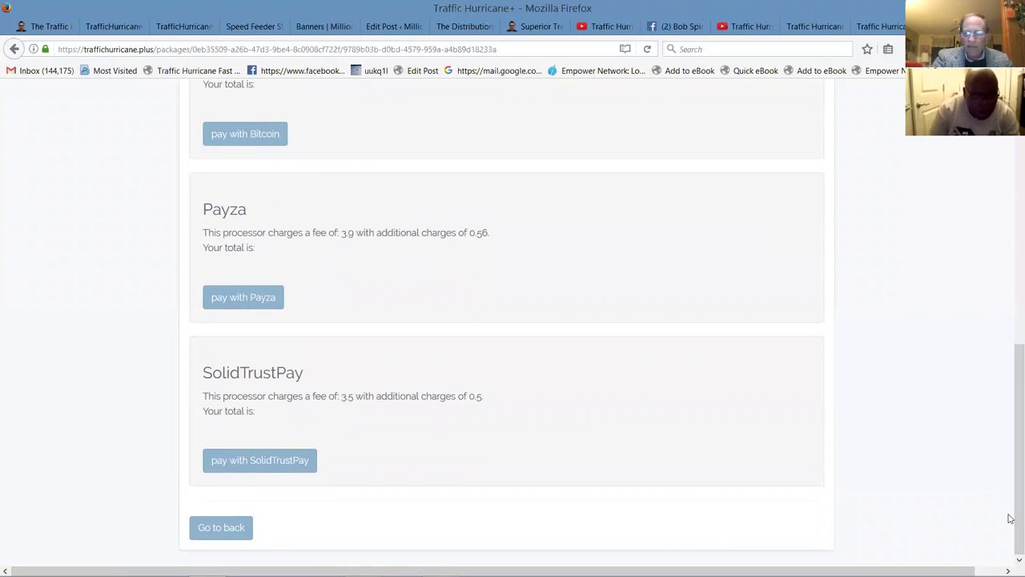
drag(1011, 506, 1011, 173)
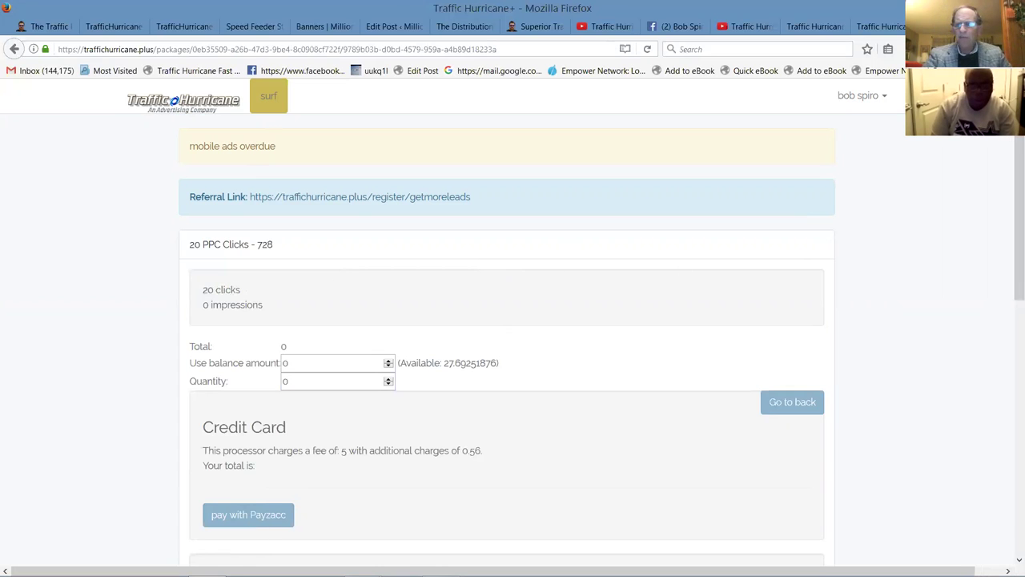
Open the sites page, highlight the URL of the first website ad and look through the full list of sites and available advertisements.
click(877, 97)
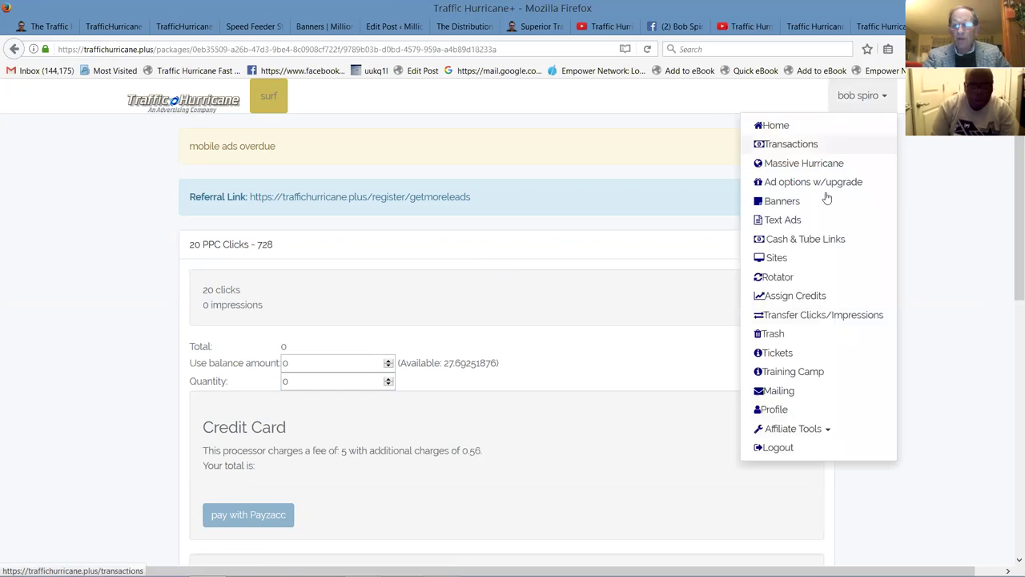
click(770, 261)
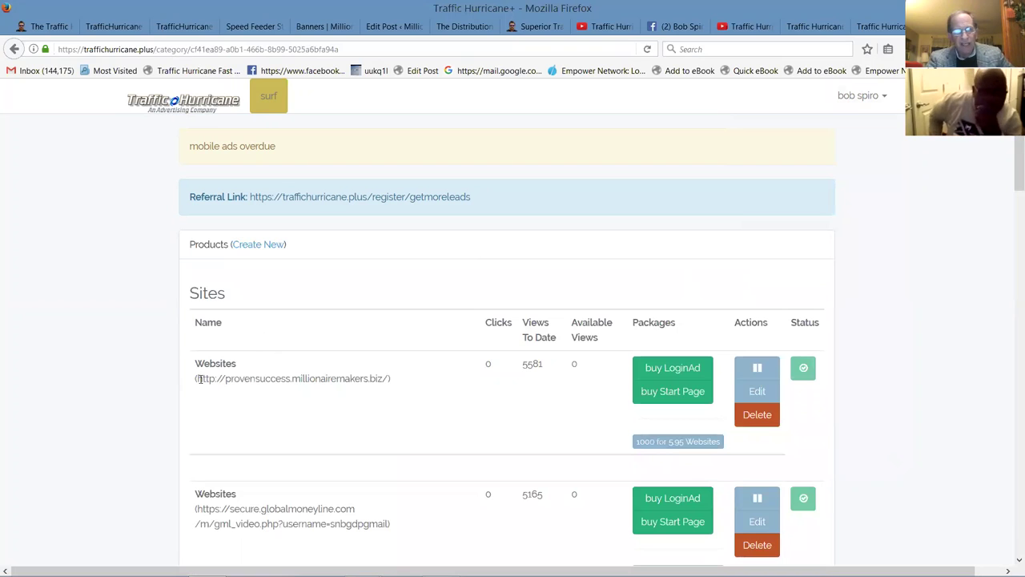
drag(197, 379, 440, 386)
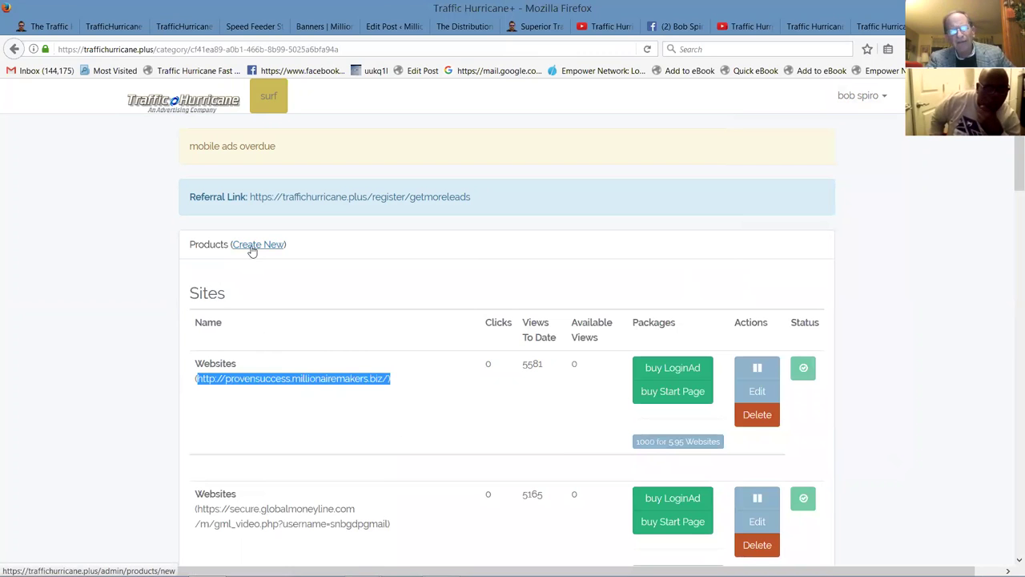
mouse_move(1018, 184)
mouse_down()
mouse_move(1012, 525)
mouse_move(1016, 182)
mouse_up()
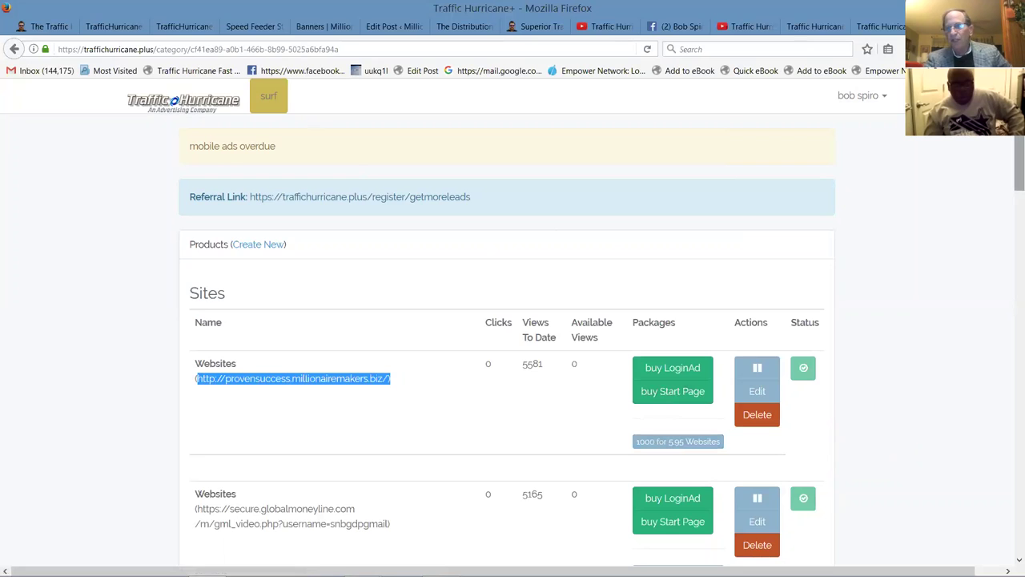
scroll(794, 385, down, 10)
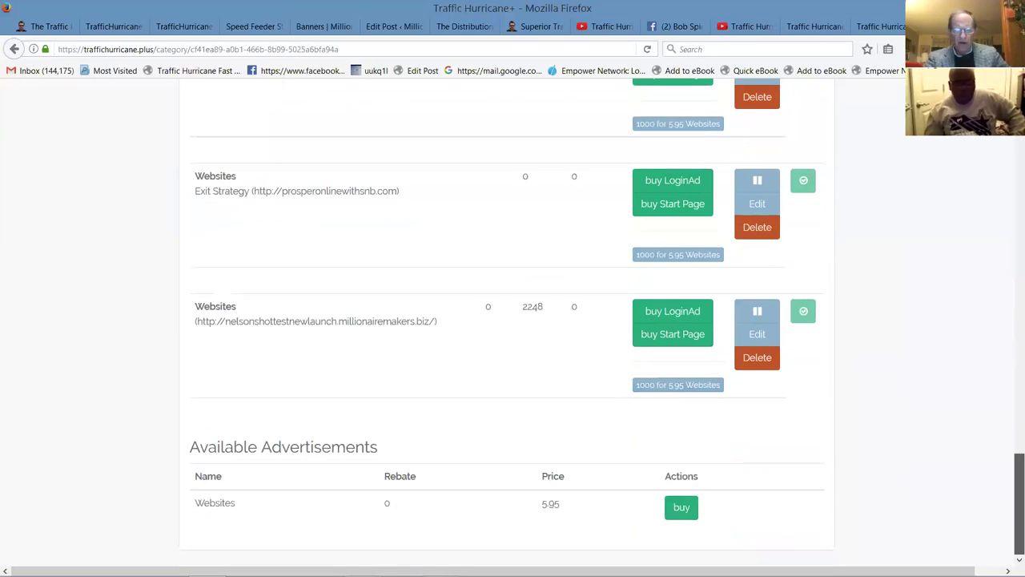
scroll(1007, 320, up, 10)
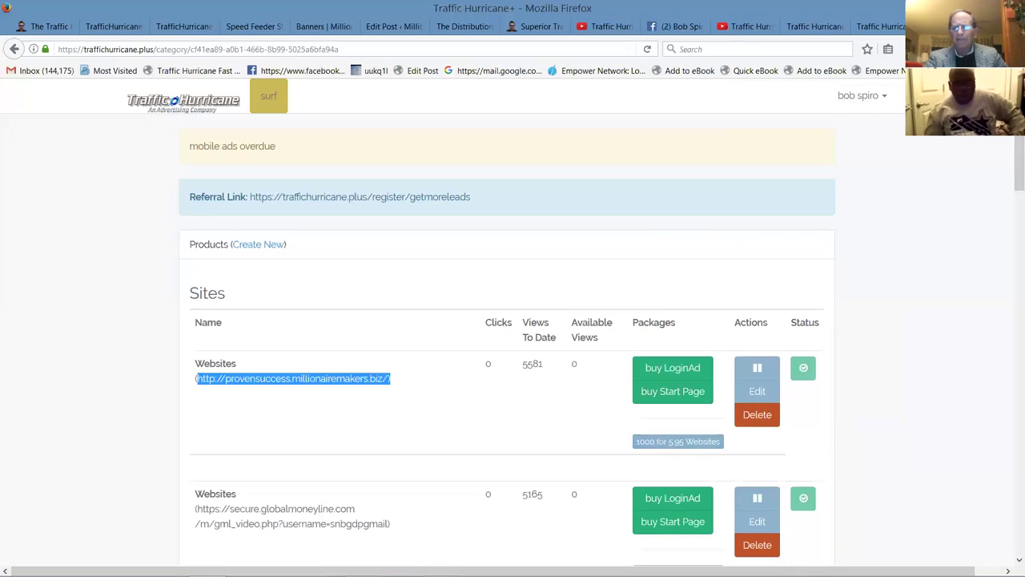
View the Assign Credits page, and look through the ads listed on the Transfer Clicks/Impressions page.
click(881, 97)
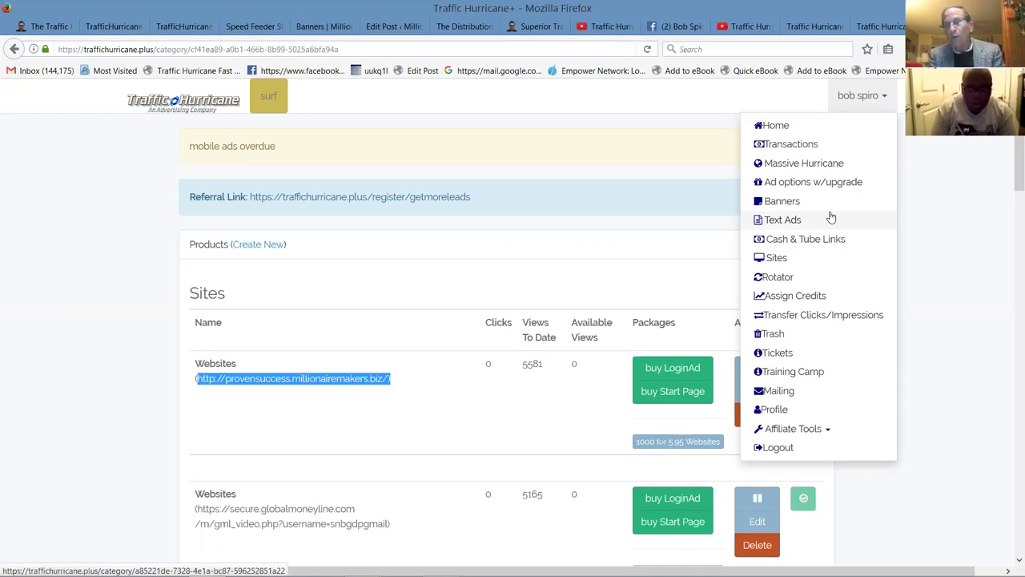
click(795, 303)
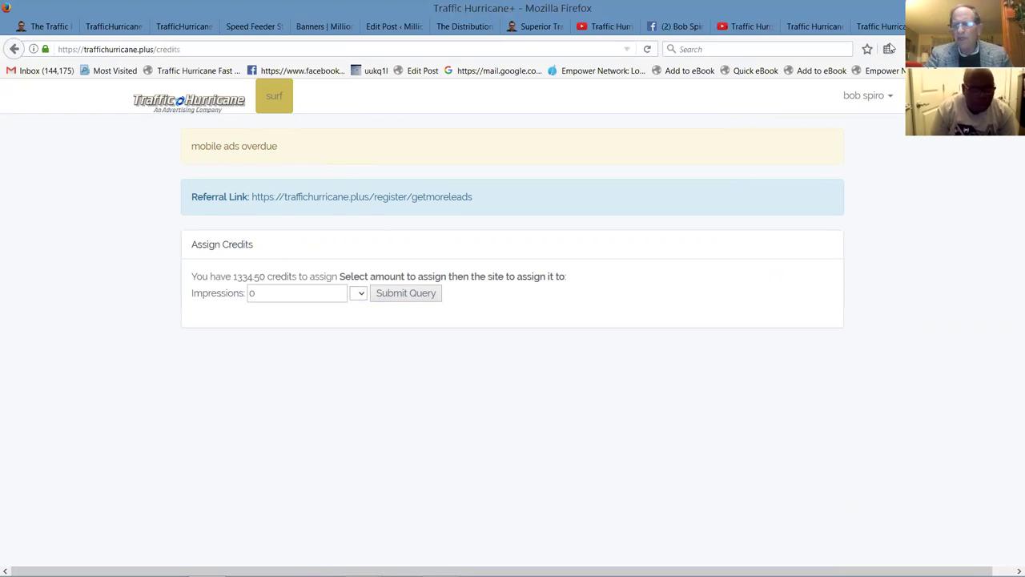
click(888, 97)
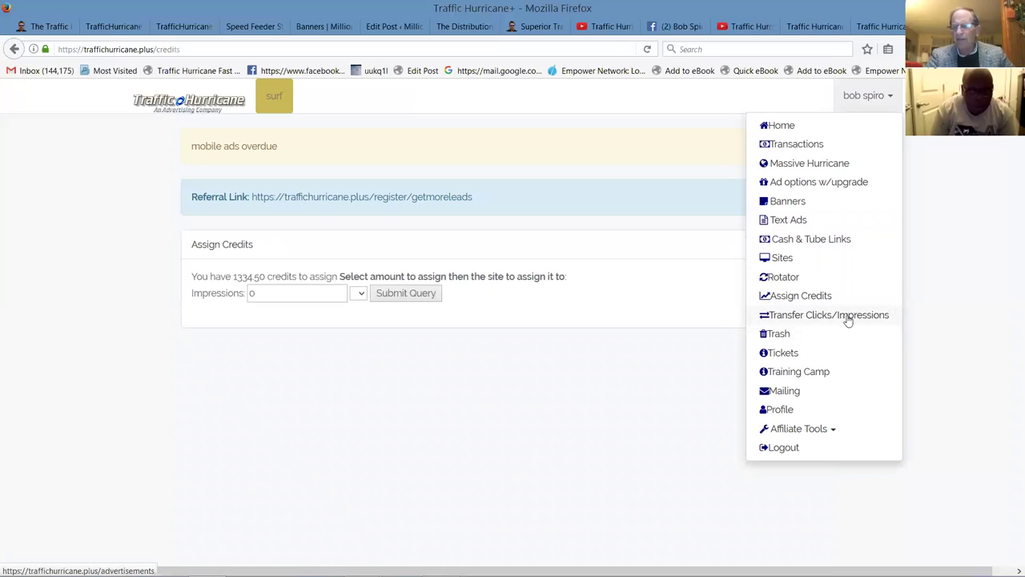
click(801, 322)
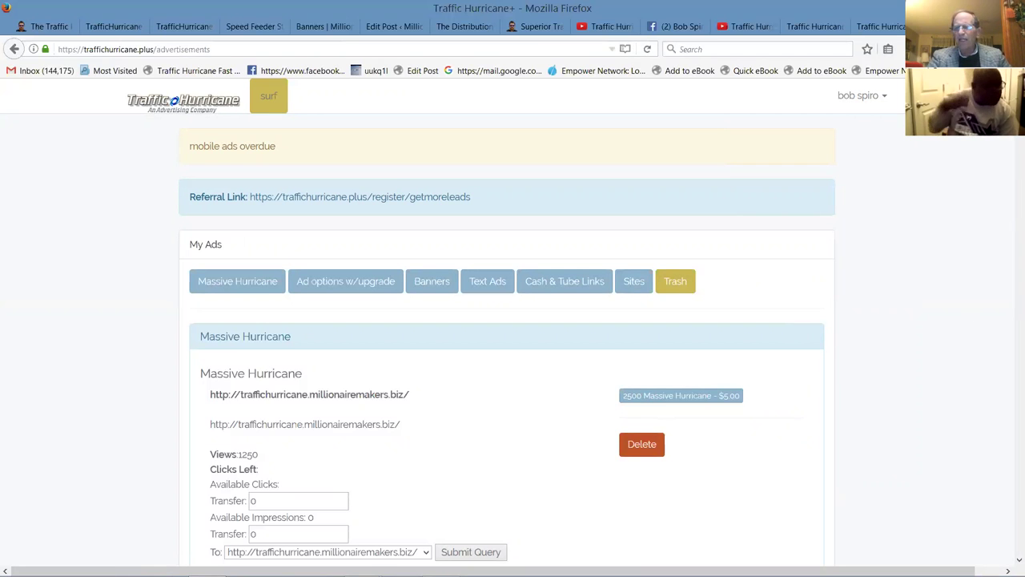
scroll(237, 484, down, 1)
drag(1011, 123, 1011, 200)
drag(1011, 199, 1012, 112)
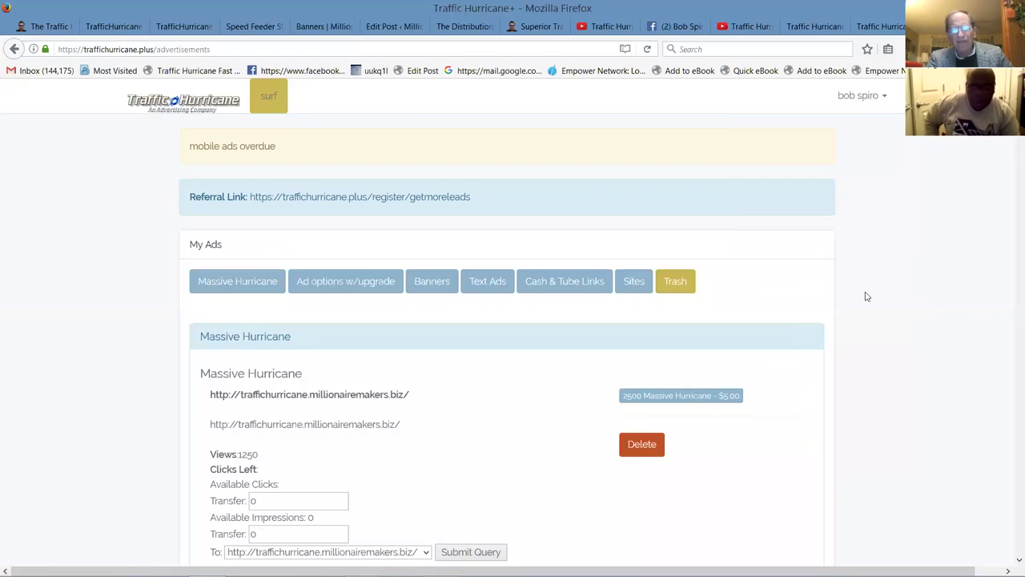
Open the member mailing page, choose Mail All referrals as the recipients and look over the message editor.
click(872, 100)
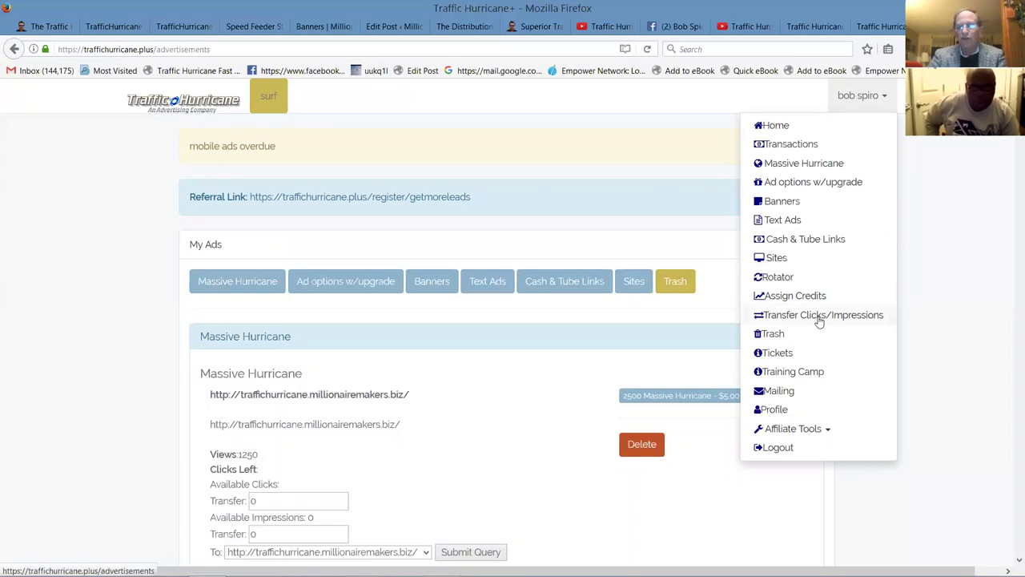
click(776, 393)
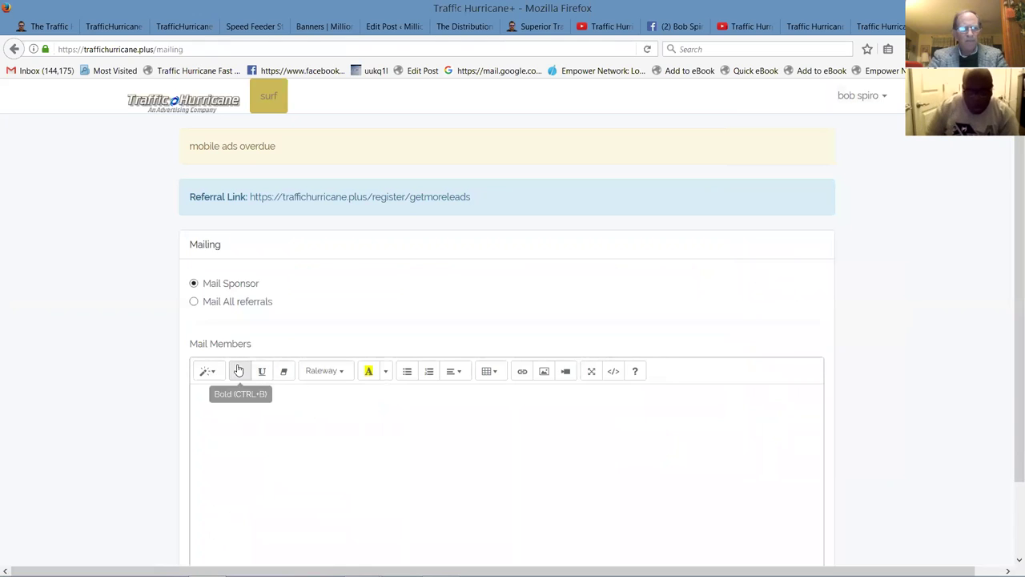
click(194, 302)
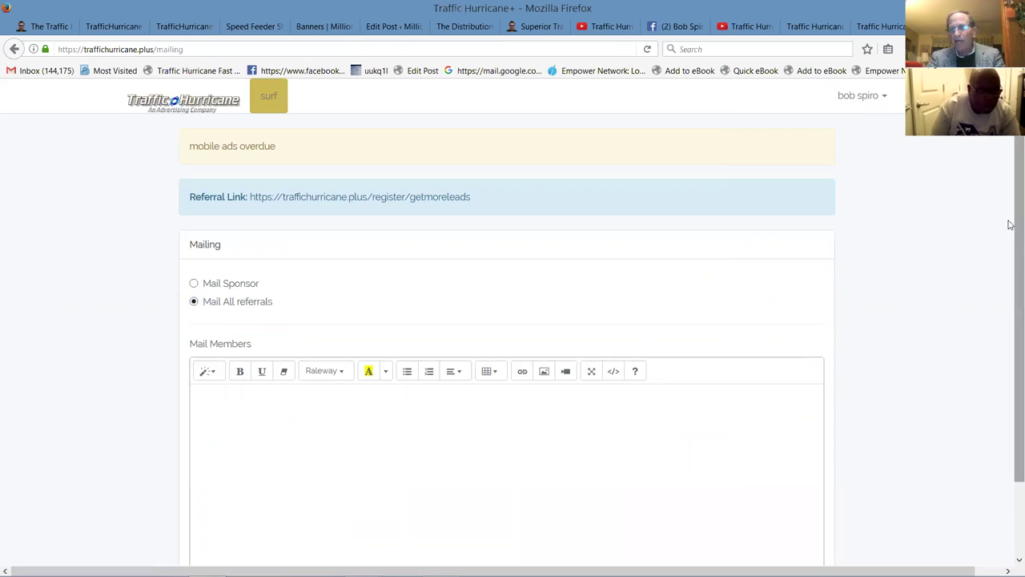
scroll(1010, 225, down, 2)
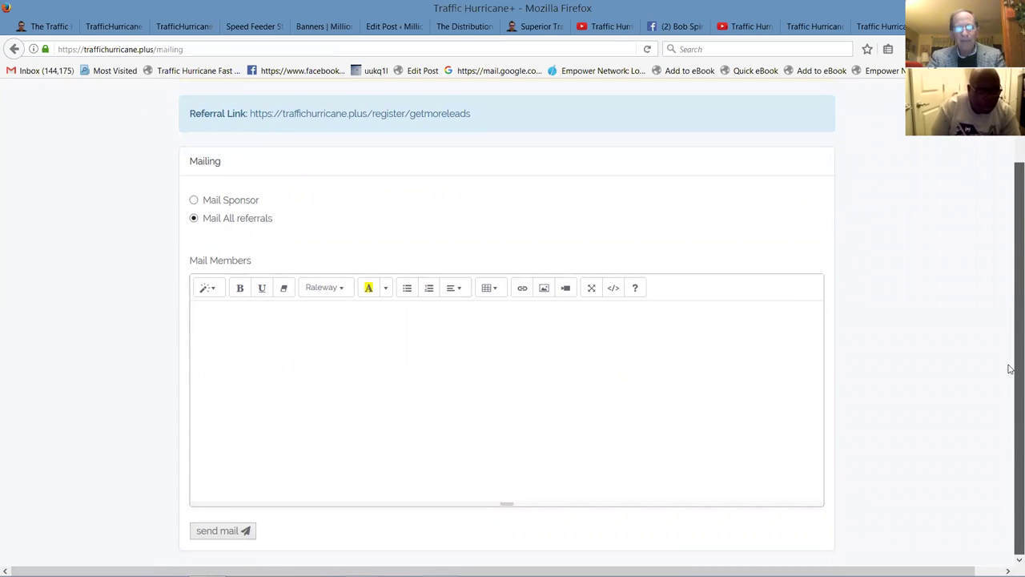
scroll(1007, 248, up, 1)
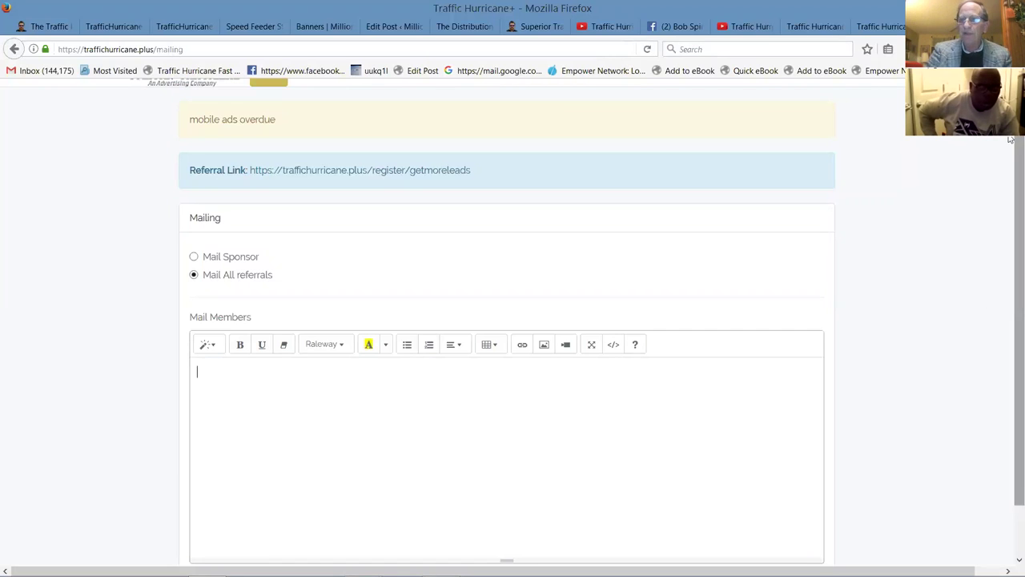
scroll(1012, 141, up, 1)
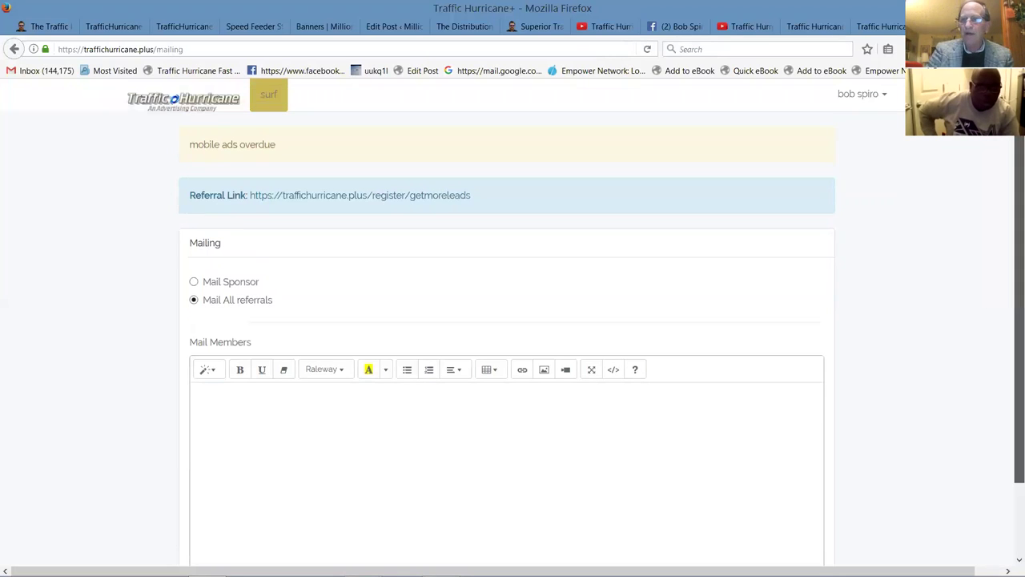
Open the member profile page and look over its sponsor, address and contact fields without filling them in.
click(879, 95)
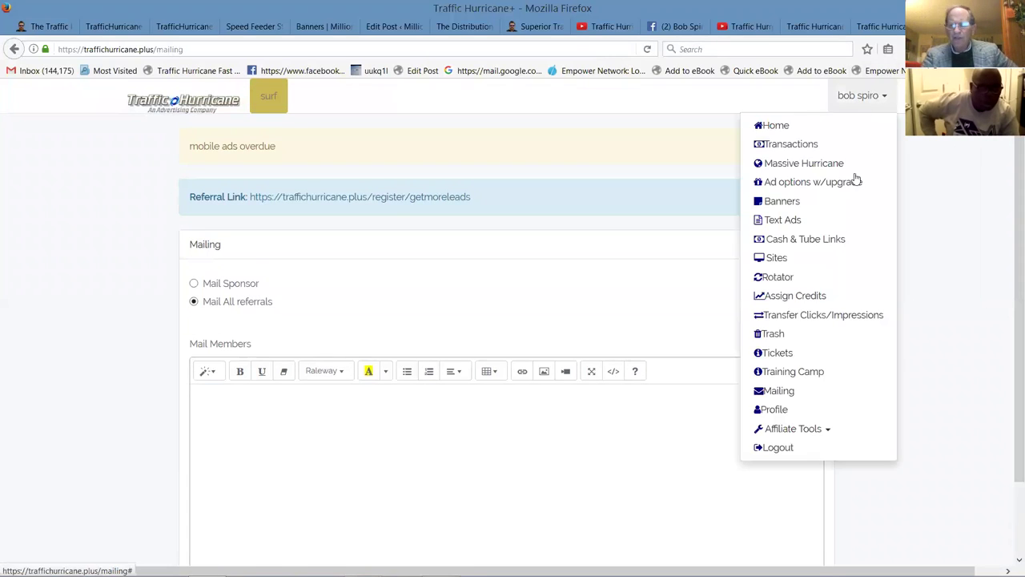
click(774, 410)
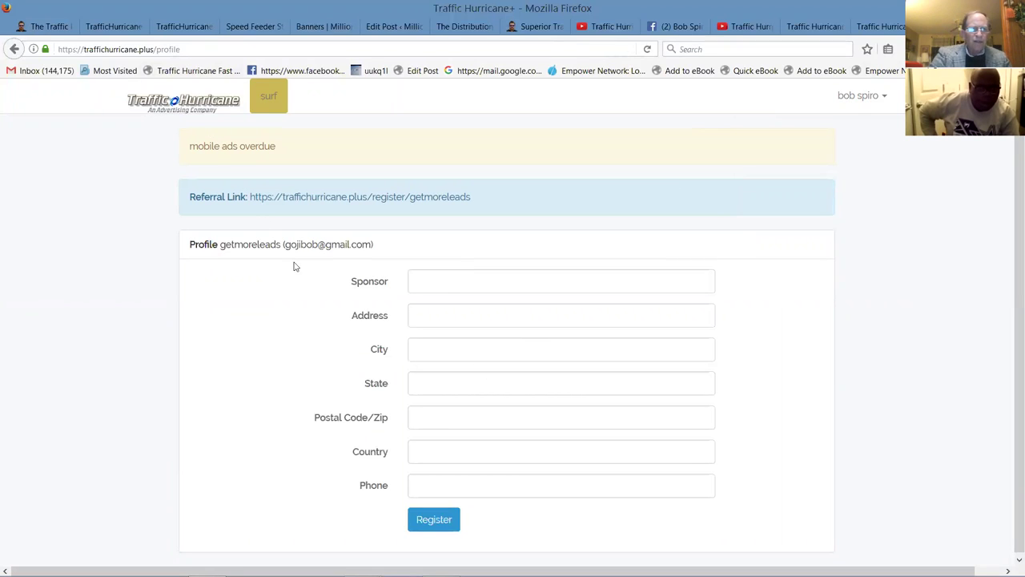
click(433, 314)
click(440, 351)
drag(1011, 313, 1010, 327)
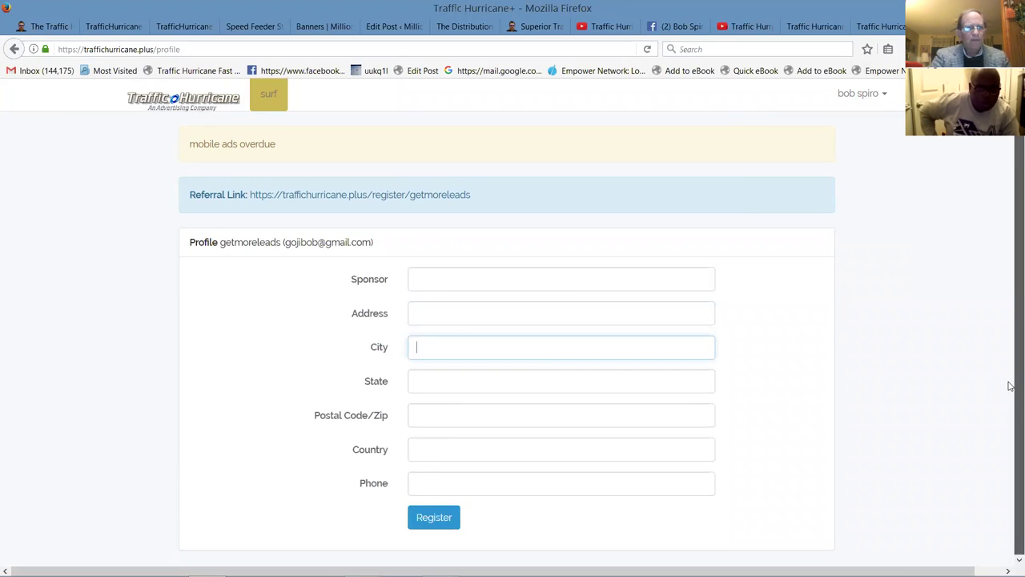
drag(1010, 386, 804, 258)
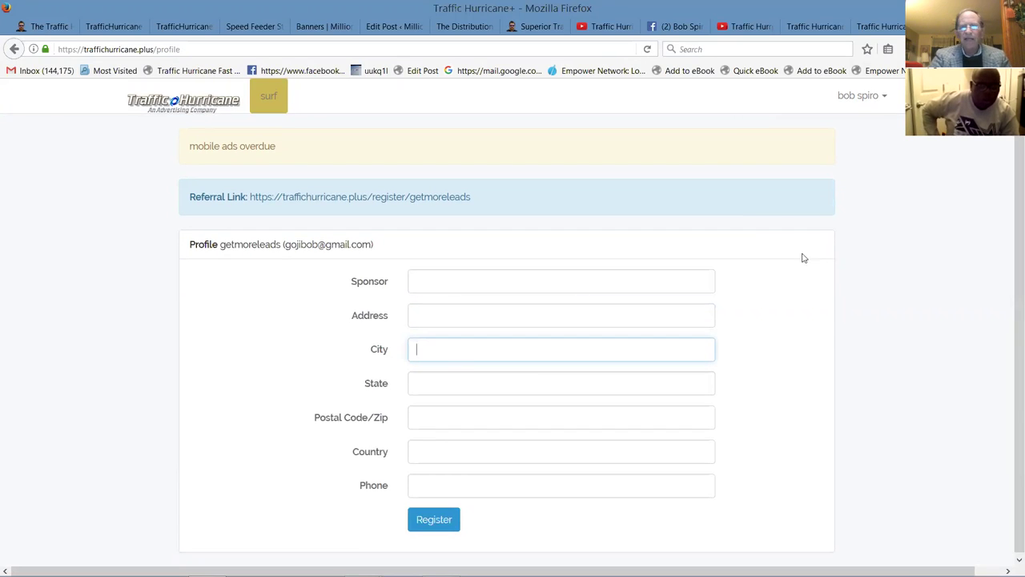
Open the affiliate tools' banners page and review the landing page links and site banner codes.
click(873, 100)
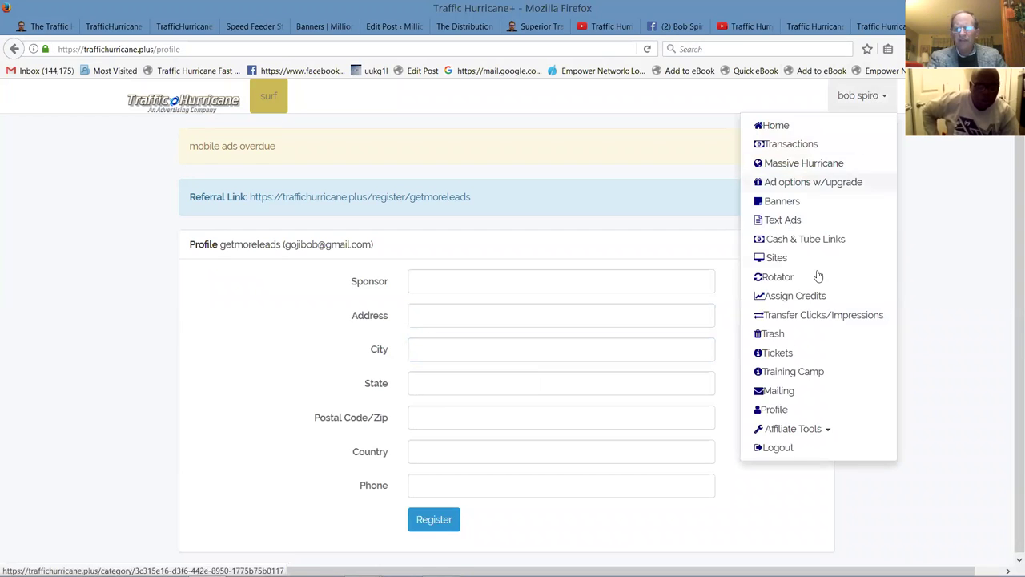
click(824, 430)
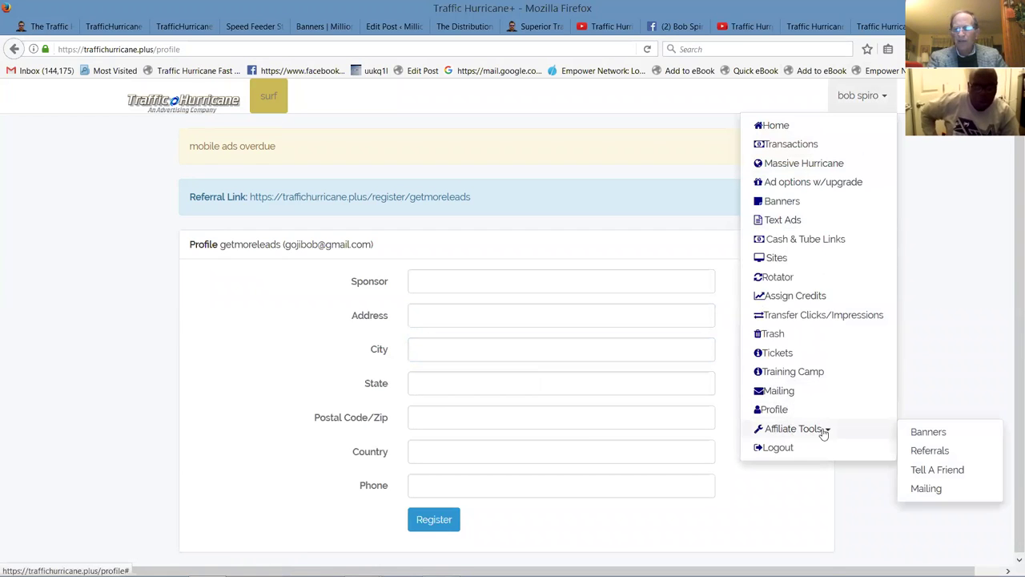
click(929, 433)
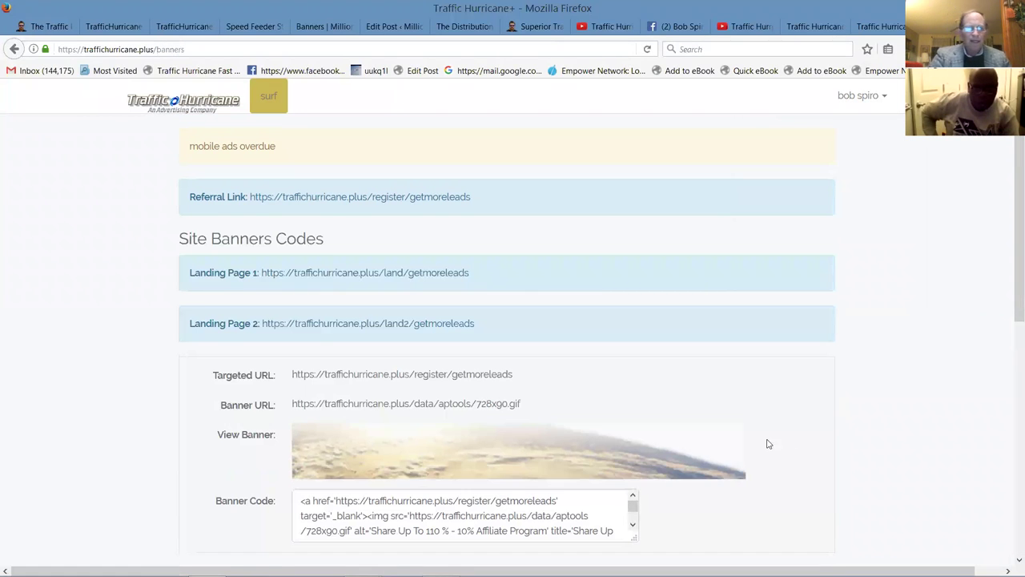
mouse_move(1010, 274)
mouse_down()
mouse_move(1010, 507)
mouse_move(1012, 265)
mouse_up()
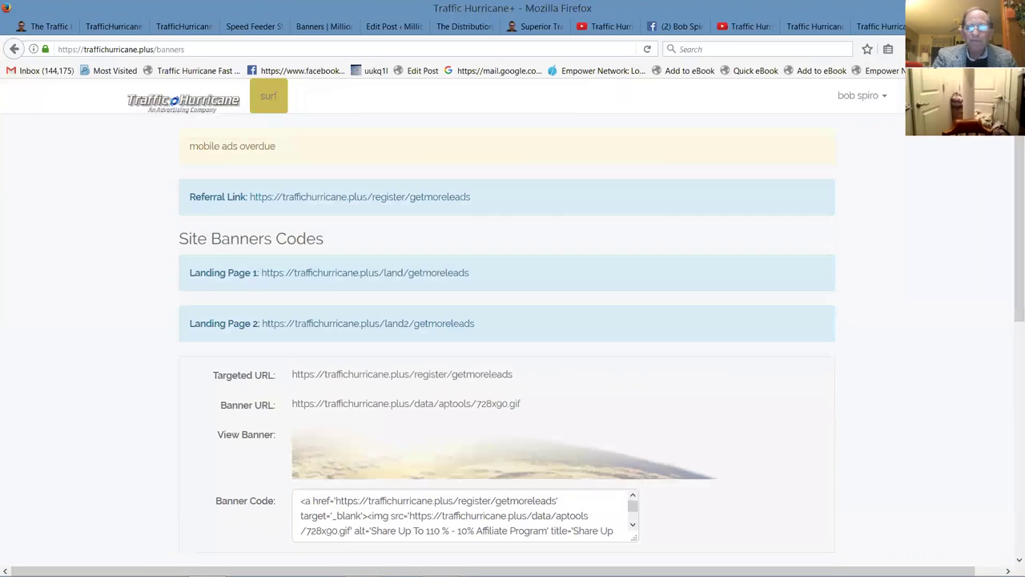
Open the affiliate tools' referrals page and look through the list of referred members.
click(880, 98)
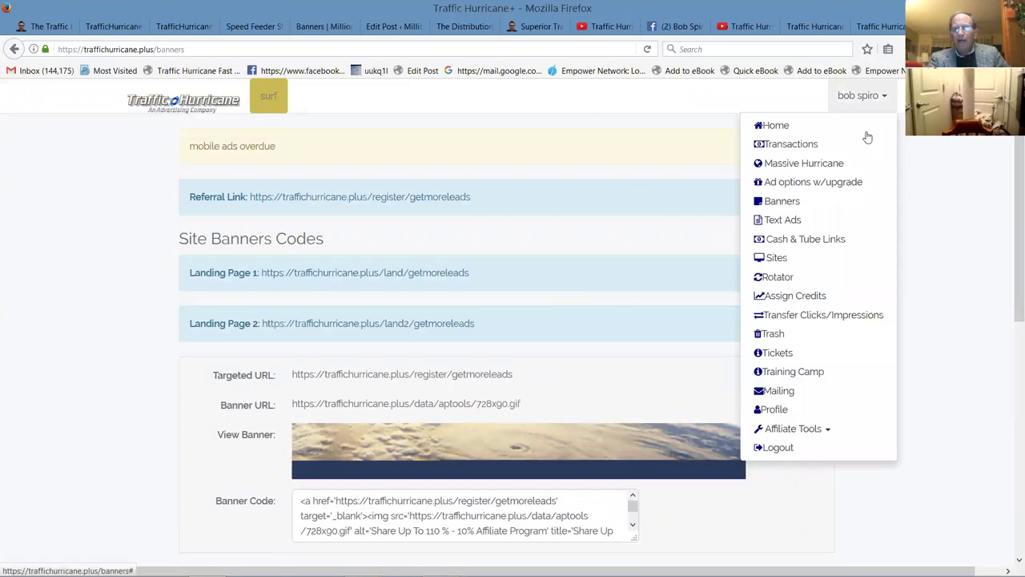
click(806, 428)
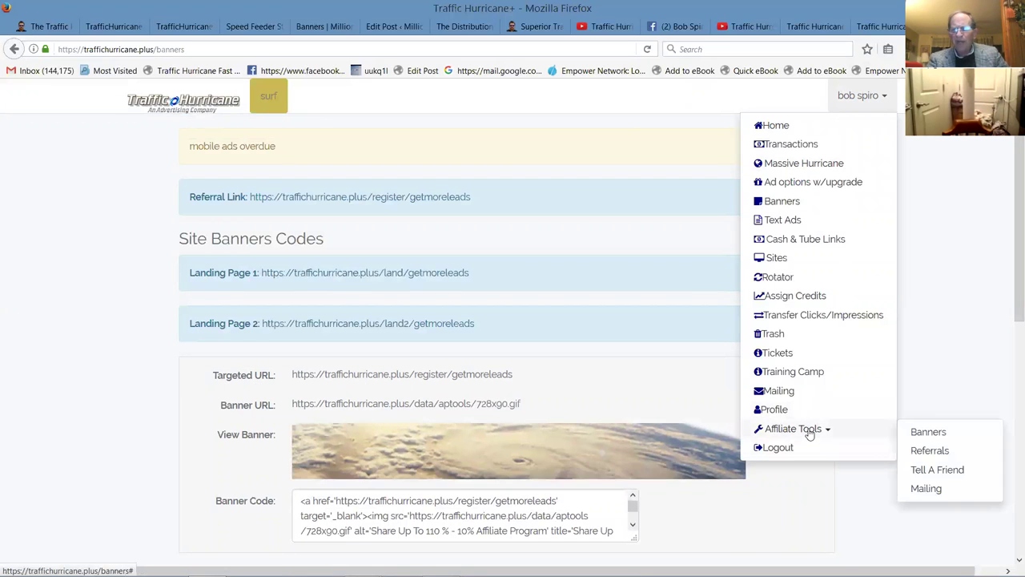
click(929, 451)
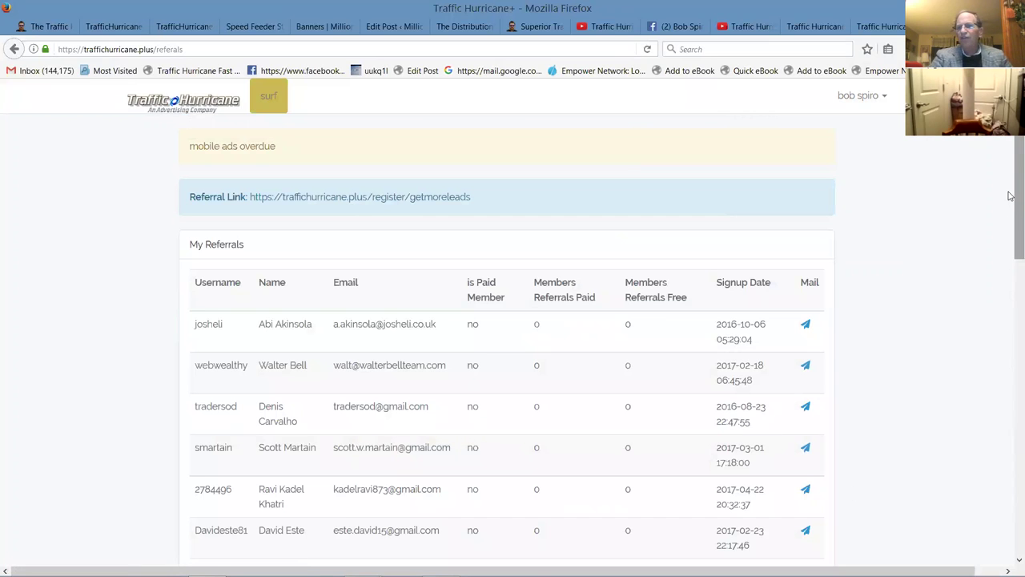
scroll(1011, 194, down, 1)
drag(1011, 194, 1011, 239)
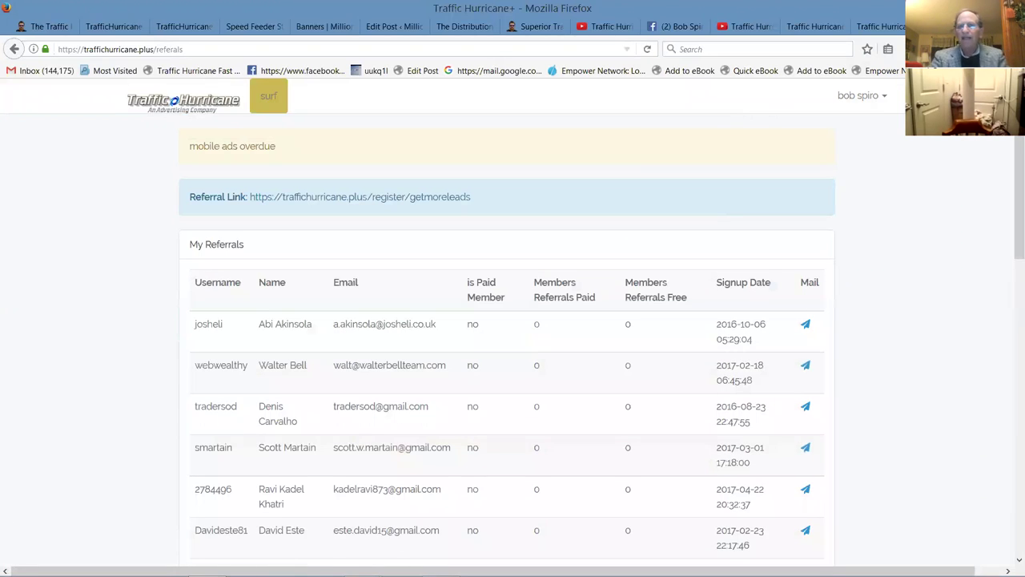
Open the Tell A Friend mailing page and review its friend fields and prewritten message.
click(881, 102)
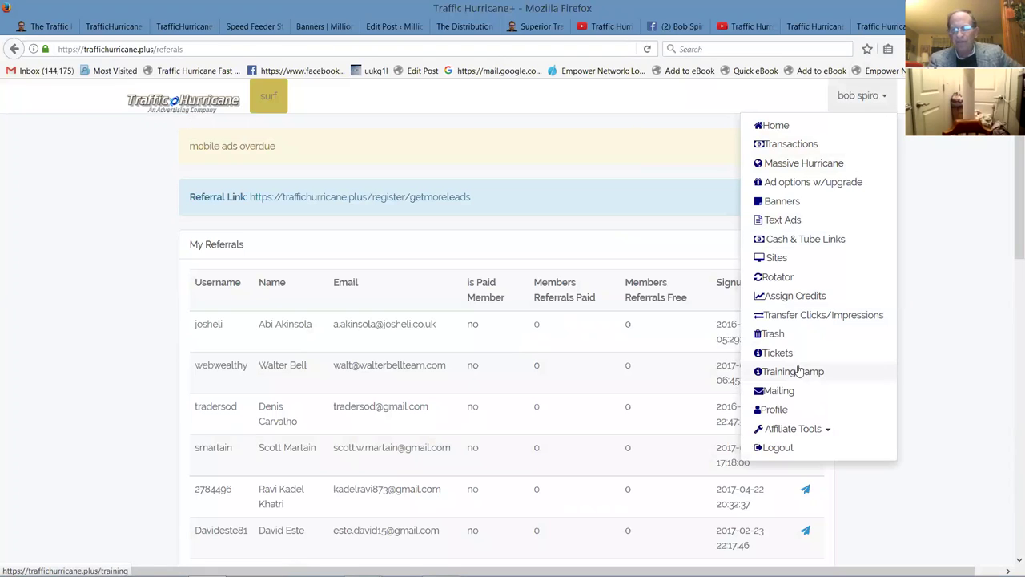
click(821, 433)
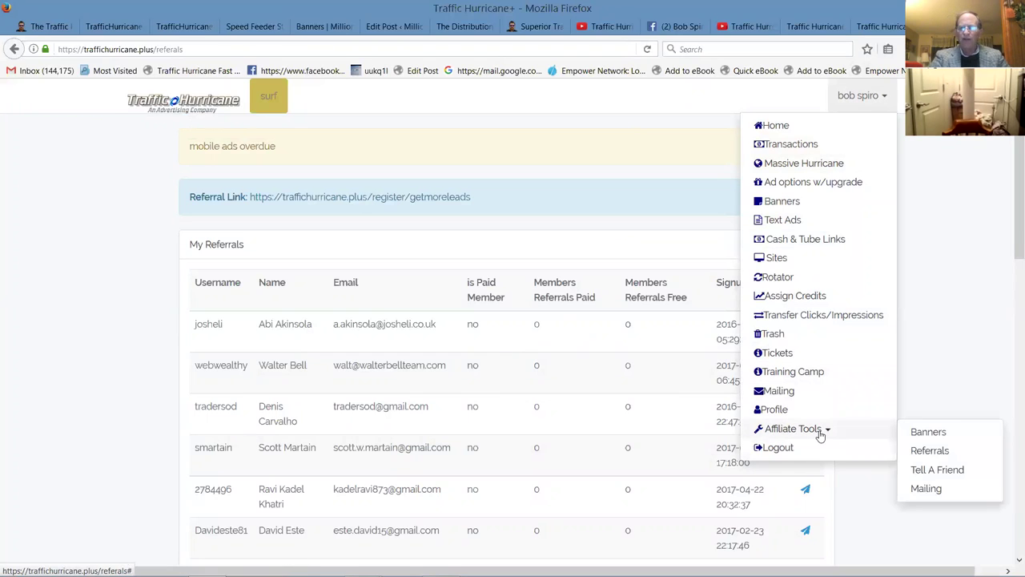
click(949, 473)
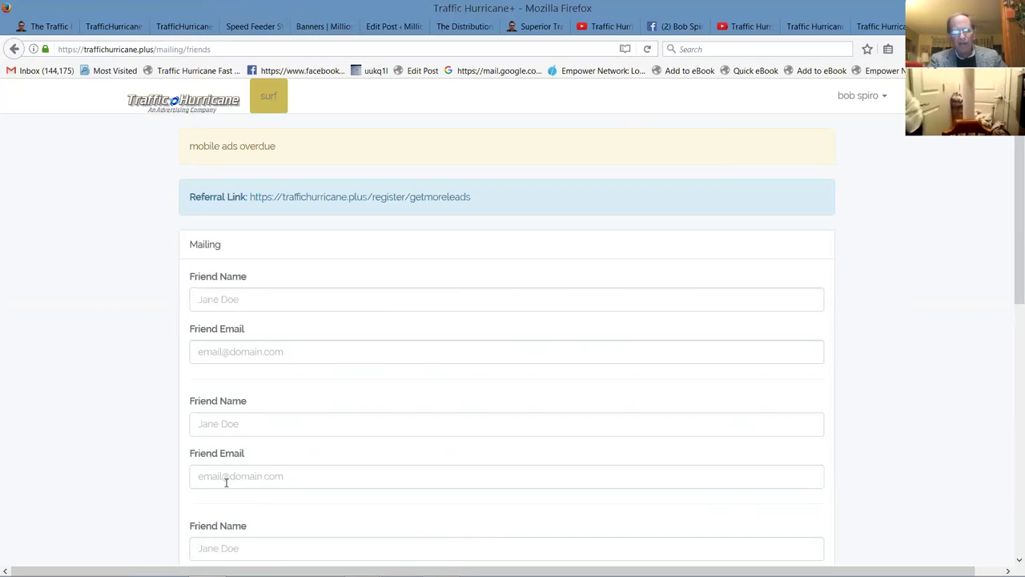
drag(1009, 231, 1009, 464)
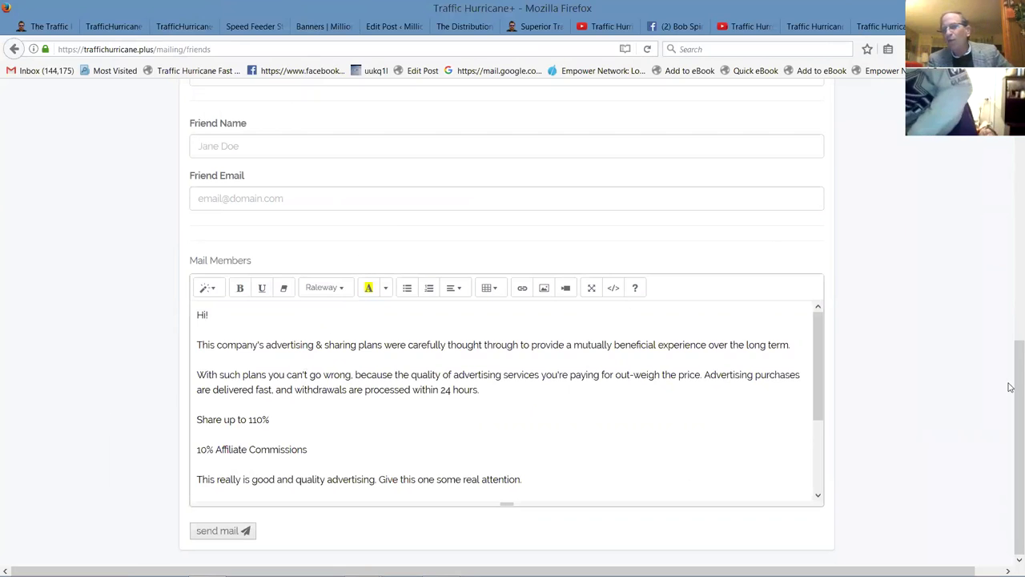
drag(1014, 385, 1017, 180)
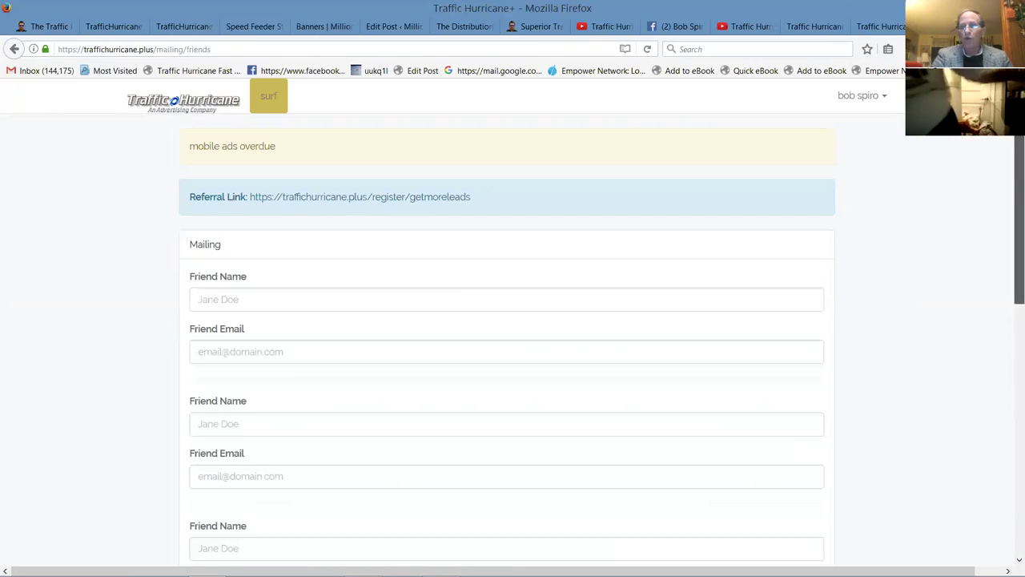
Log out of the member account and highlight the Home heading on the public home page.
click(879, 97)
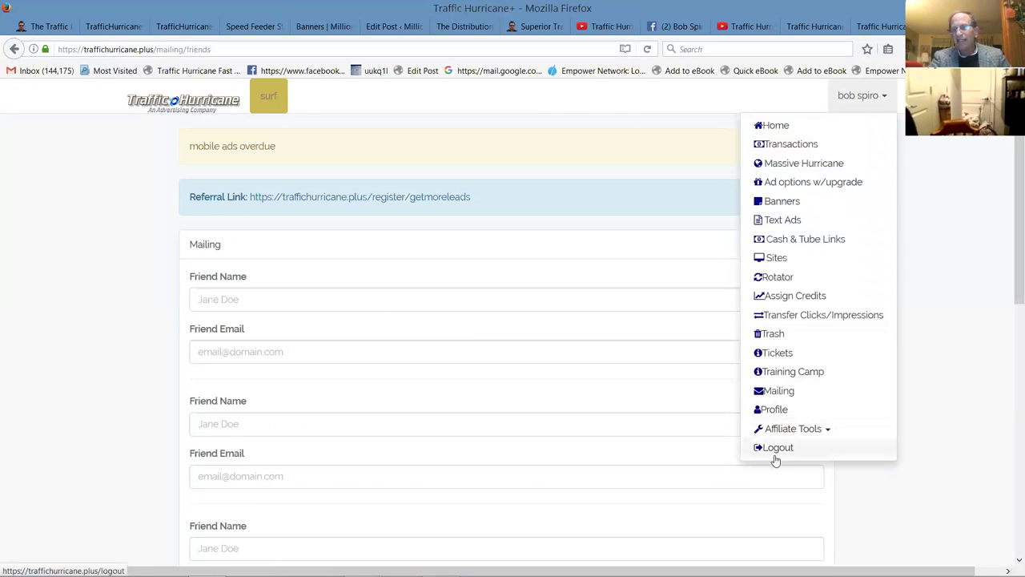
click(775, 449)
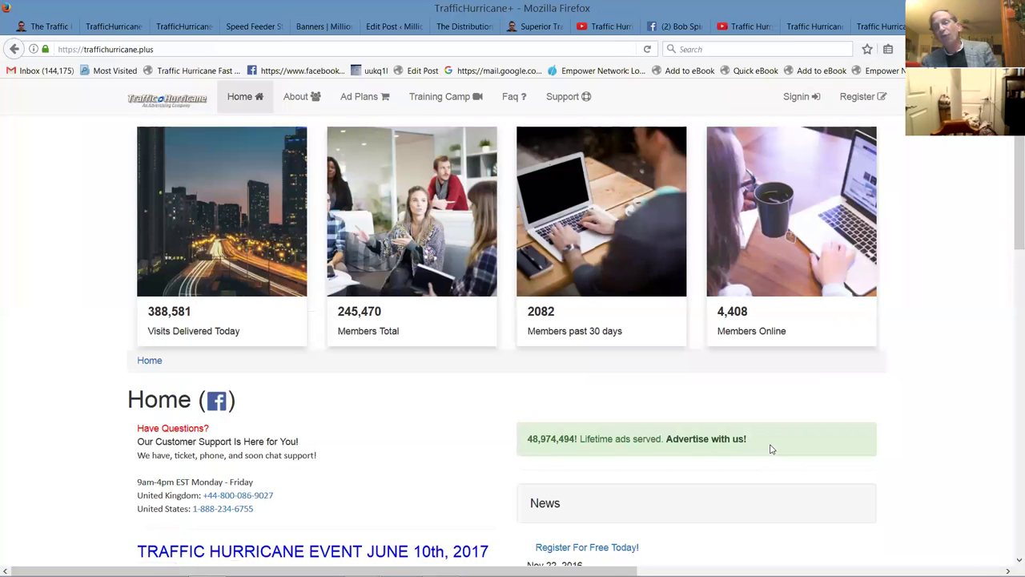
drag(872, 421, 129, 399)
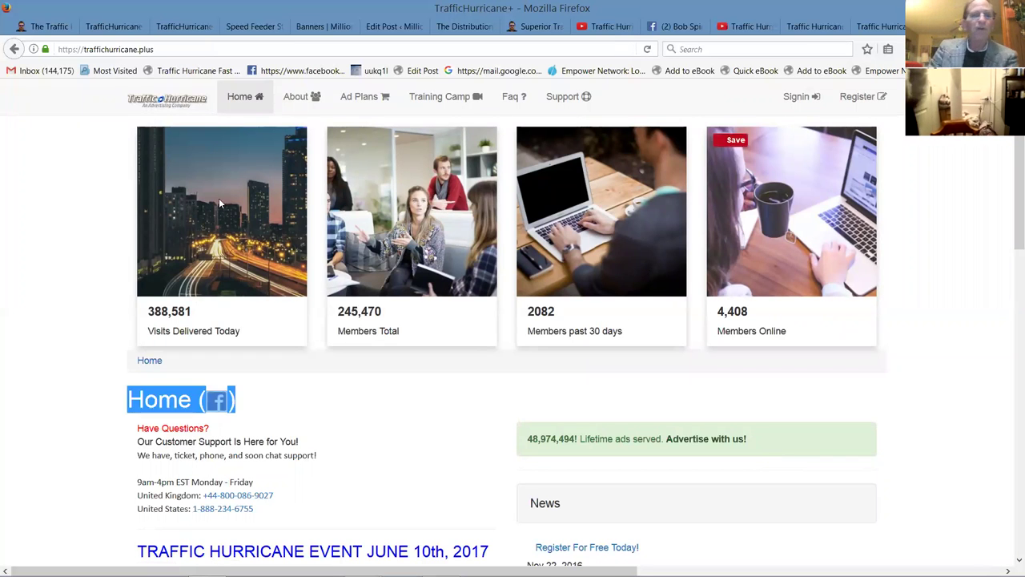